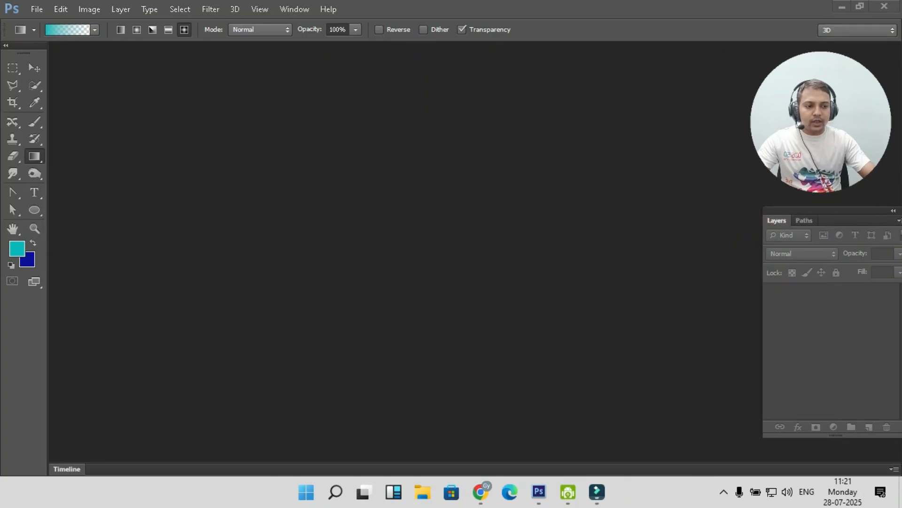
Create a new document with the default Photoshop size and white background, and add an empty layer above the background
{"action": "left_click", "coordinate": [36, 9]}
{"action": "key", "text": "Return"}
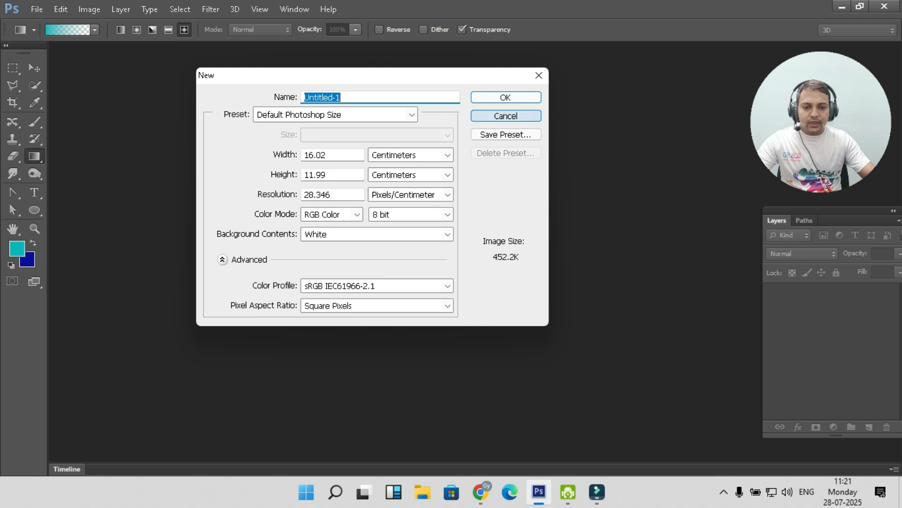
{"action": "key", "text": "Return"}
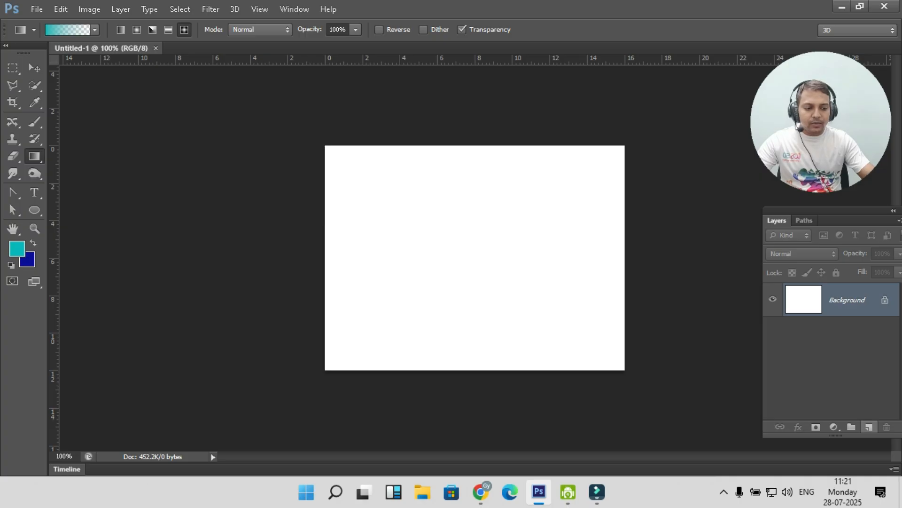
{"action": "left_click", "coordinate": [869, 427]}
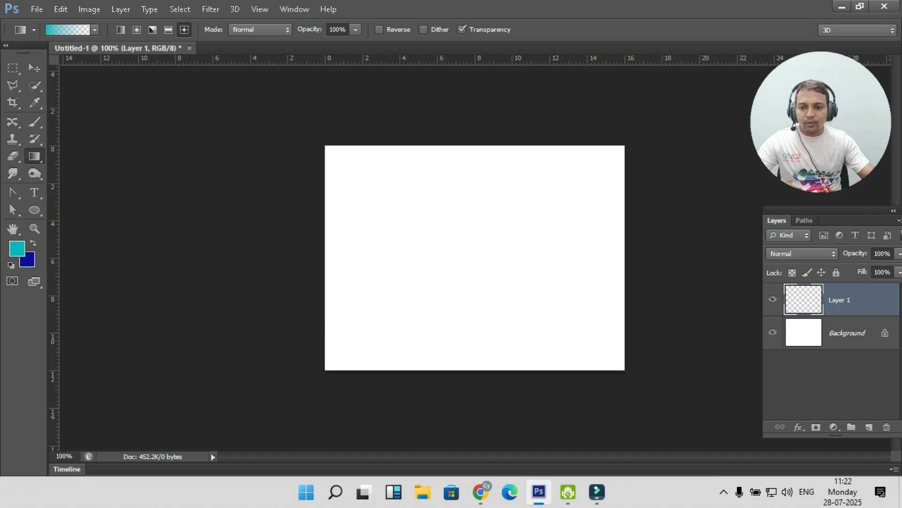
{"action": "right_click", "coordinate": [34, 156]}
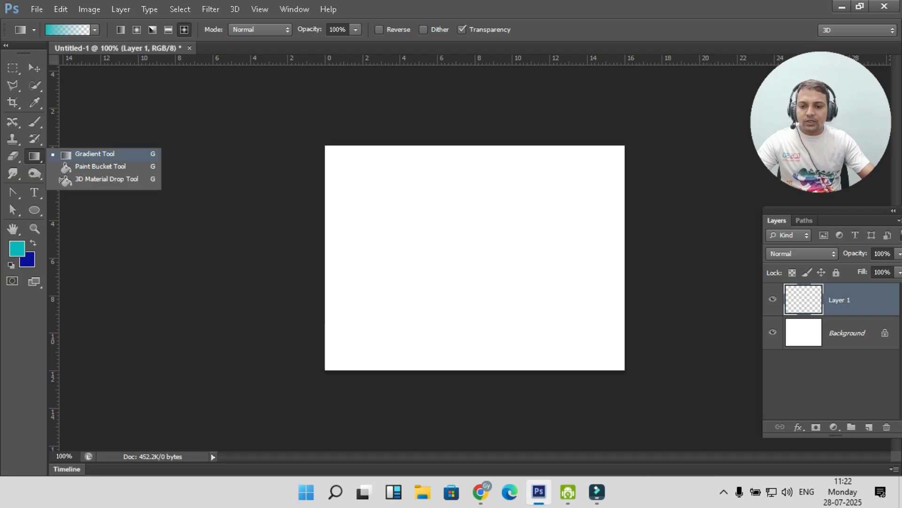
{"action": "left_click", "coordinate": [94, 154]}
{"action": "left_click", "coordinate": [17, 249]}
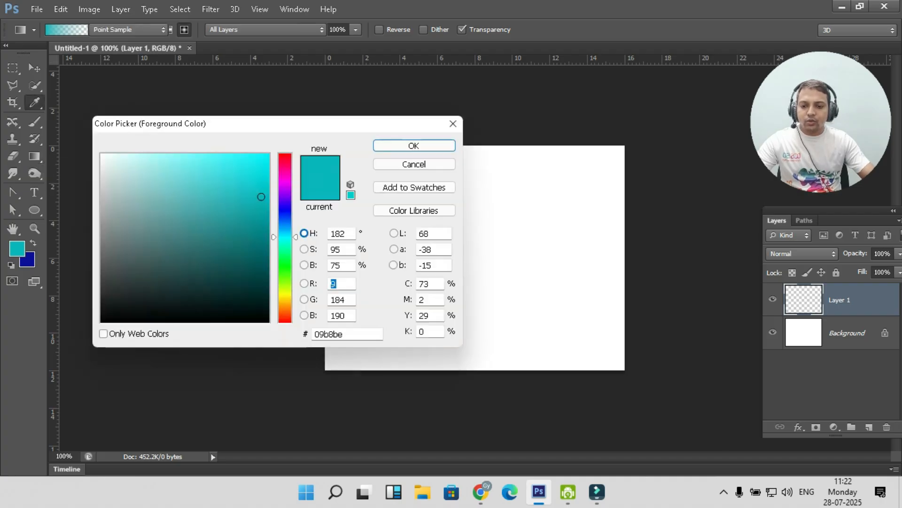
{"action": "left_click", "coordinate": [453, 124]}
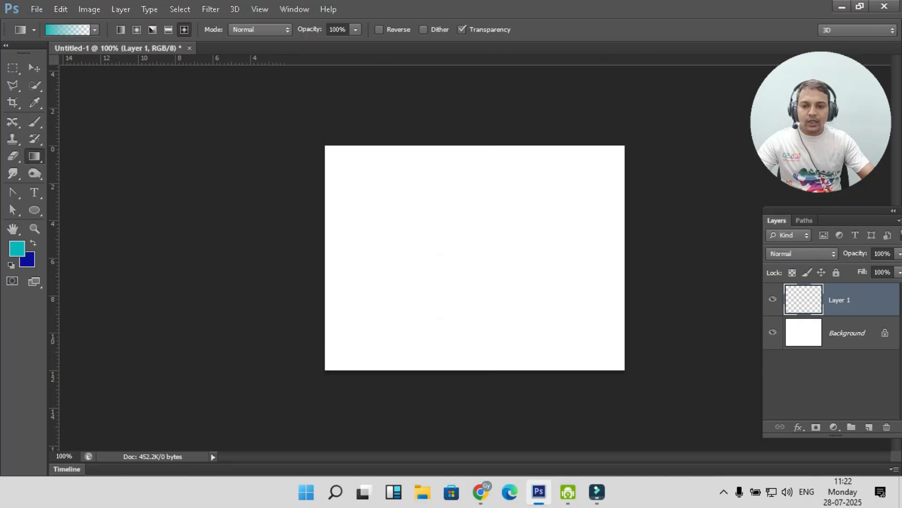
Fill Layer 1 with the teal foreground colour using the Paint Bucket tool
{"action": "right_click", "coordinate": [34, 156]}
{"action": "left_click", "coordinate": [100, 166]}
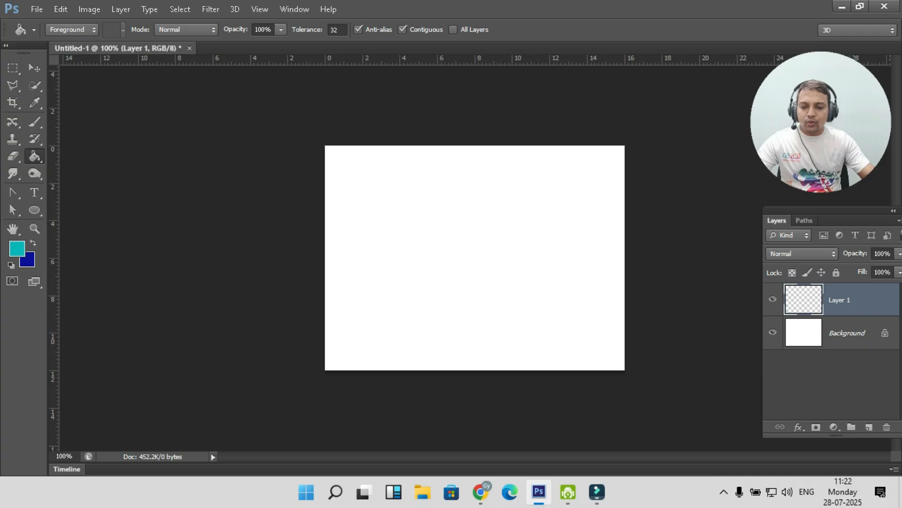
{"action": "left_click", "coordinate": [360, 203]}
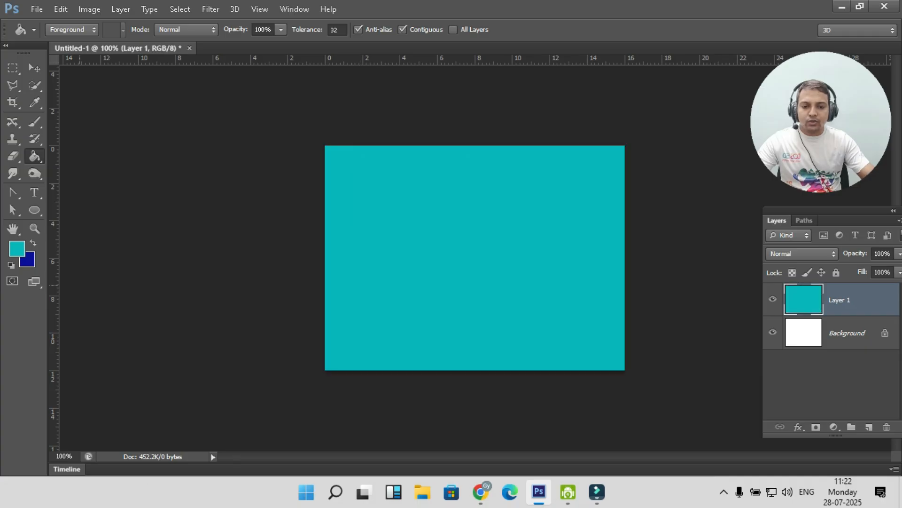
Set the foreground colour to dark blue 0b379a and refill Layer 1 with it
{"action": "left_click", "coordinate": [17, 248]}
{"action": "left_click", "coordinate": [285, 218]}
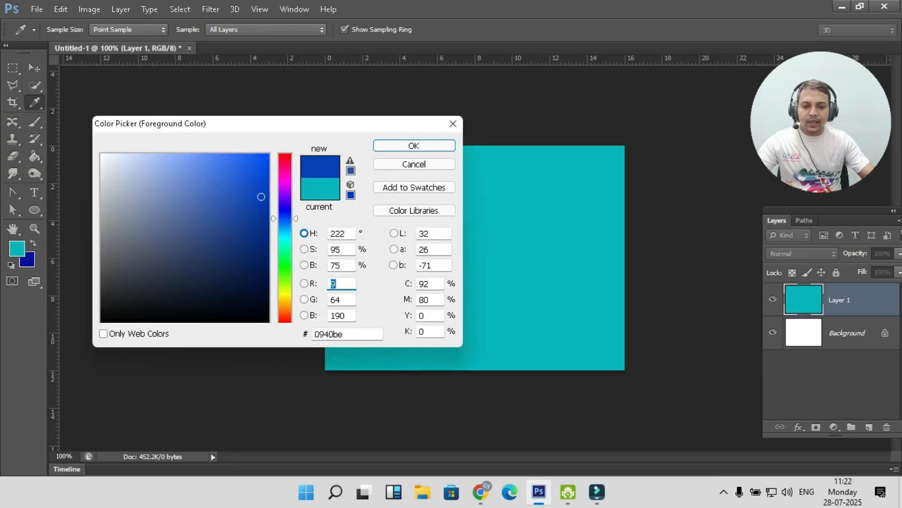
{"action": "left_click", "coordinate": [256, 218]}
{"action": "left_click", "coordinate": [413, 145]}
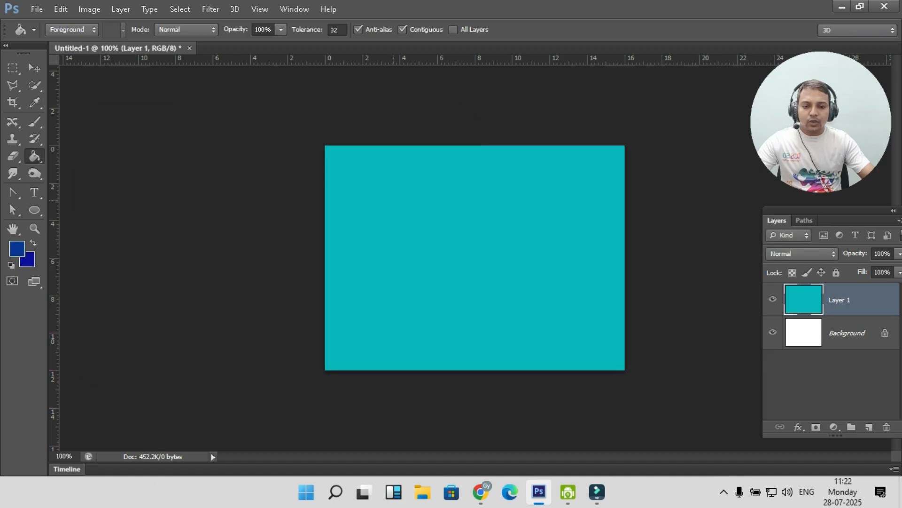
{"action": "left_click", "coordinate": [428, 312]}
Set the foreground colour to orange fc9c04 and fill Layer 1 with it
{"action": "left_click", "coordinate": [17, 248]}
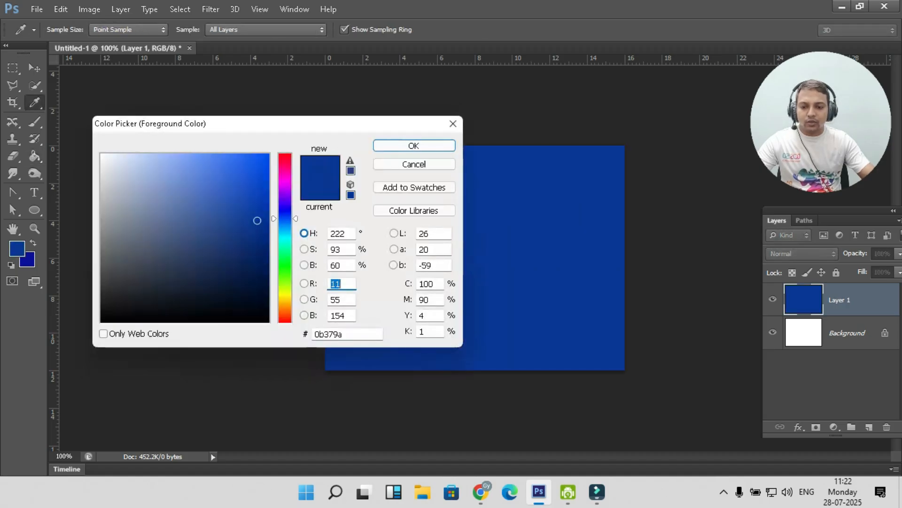
{"action": "left_click", "coordinate": [285, 305]}
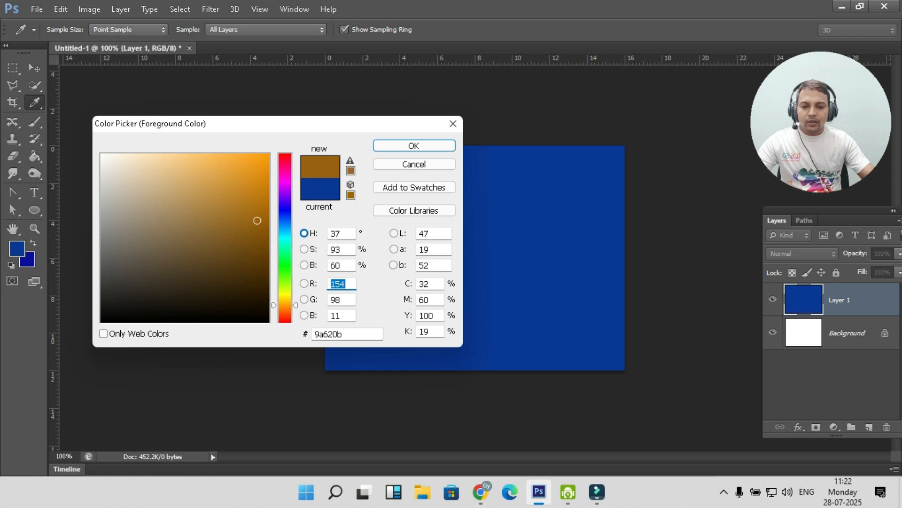
{"action": "left_click", "coordinate": [254, 165]}
{"action": "left_click", "coordinate": [266, 156]}
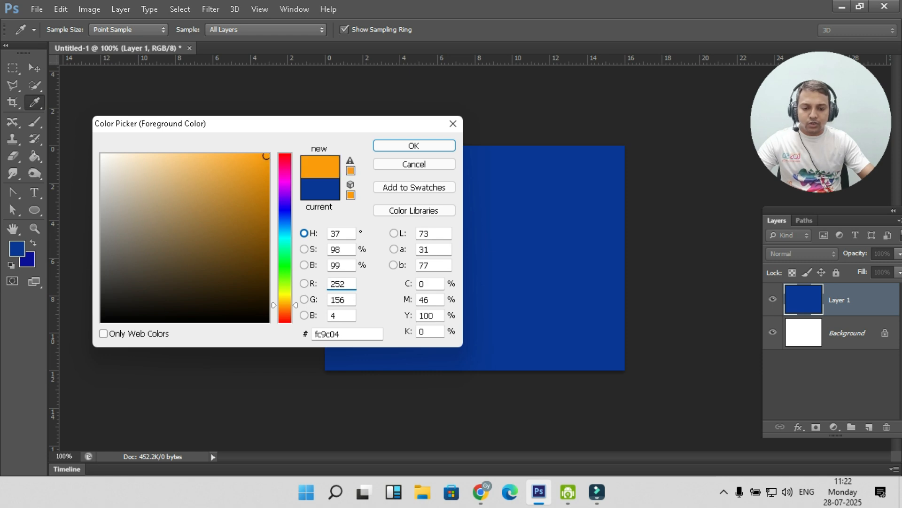
{"action": "left_click", "coordinate": [414, 145]}
{"action": "left_click", "coordinate": [372, 294]}
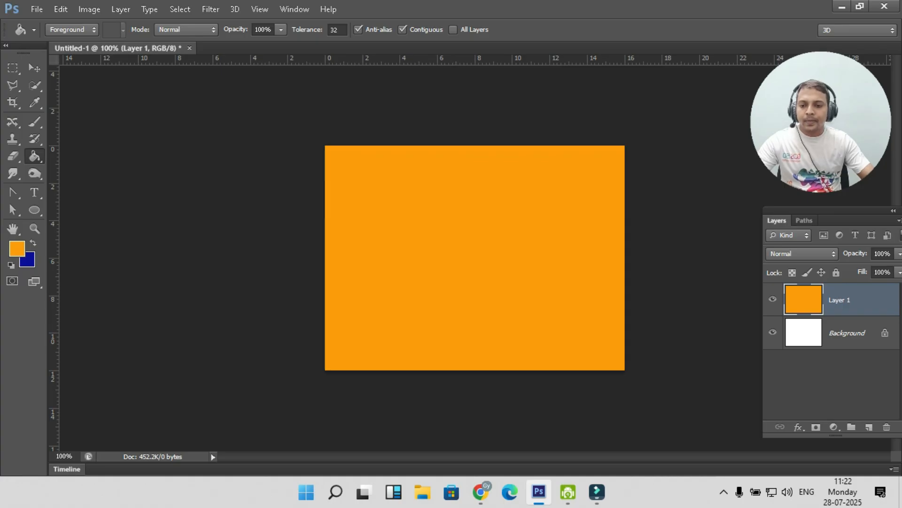
Switch to the Gradient tool and set the background colour to a bright, slightly softened blue
{"action": "right_click", "coordinate": [34, 156]}
{"action": "left_click", "coordinate": [80, 154]}
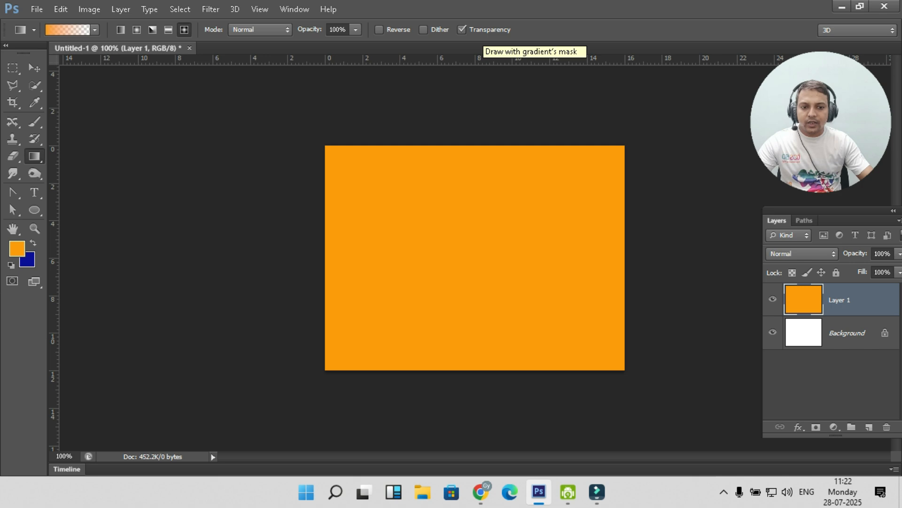
{"action": "left_click", "coordinate": [95, 29]}
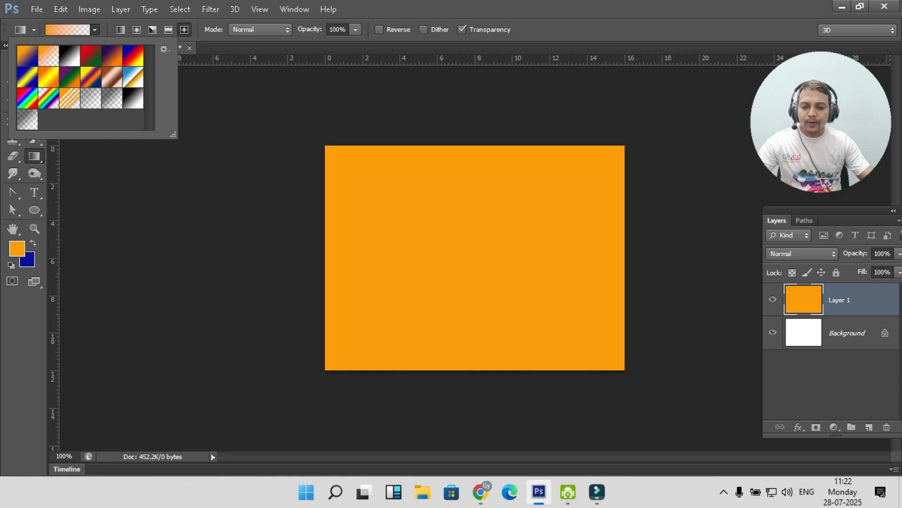
{"action": "left_click", "coordinate": [27, 259]}
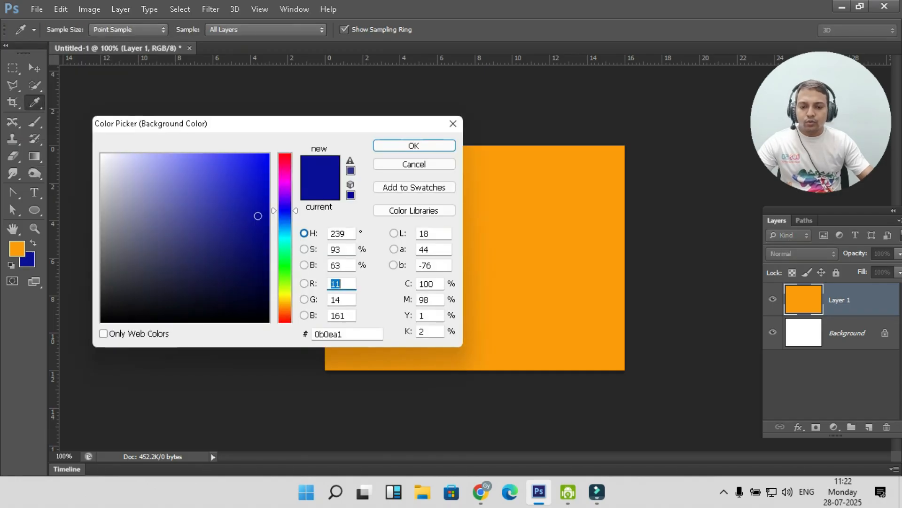
{"action": "left_click", "coordinate": [185, 160]}
{"action": "left_click", "coordinate": [284, 229]}
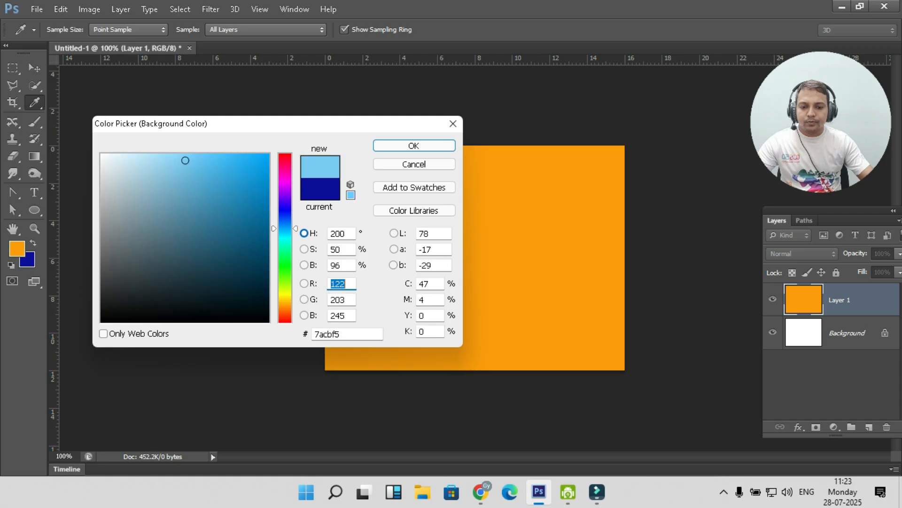
{"action": "left_click", "coordinate": [252, 184]}
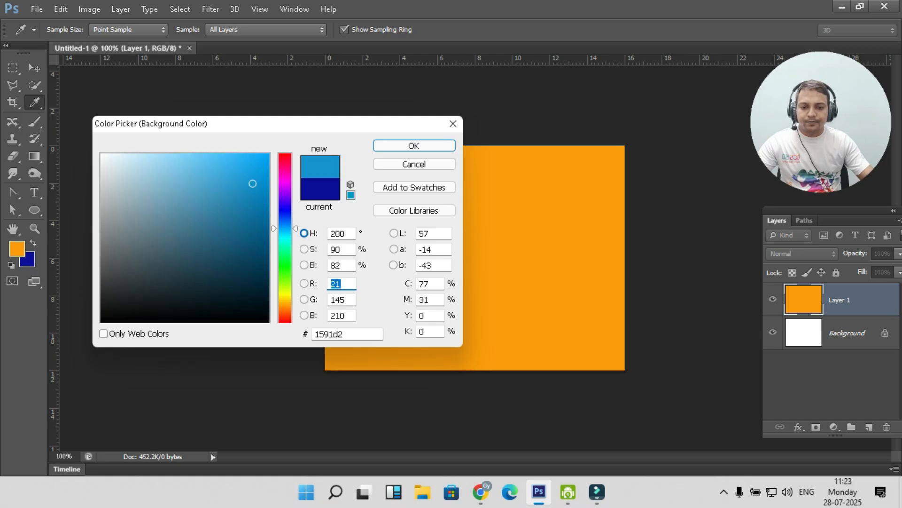
{"action": "left_click", "coordinate": [259, 160]}
{"action": "left_click", "coordinate": [285, 230]}
{"action": "left_click", "coordinate": [285, 220]}
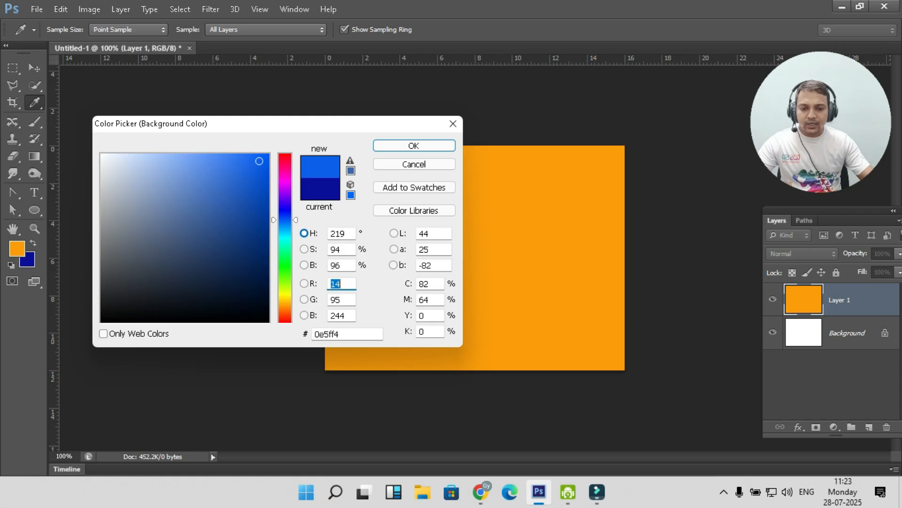
{"action": "mouse_move", "coordinate": [259, 161]}
{"action": "left_mouse_down"}
{"action": "mouse_move", "coordinate": [202, 153]}
{"action": "mouse_move", "coordinate": [234, 163]}
{"action": "left_mouse_up"}
{"action": "key", "text": "Return"}
{"action": "key", "text": "g"}
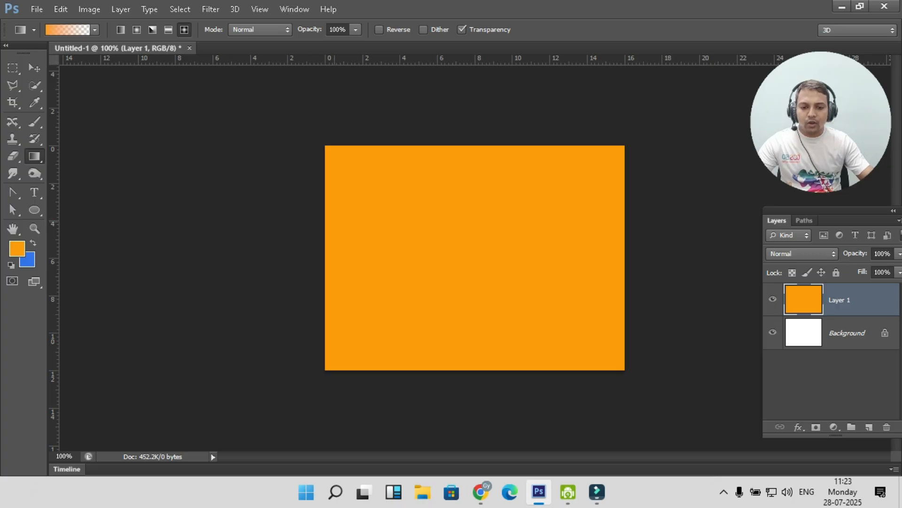
Choose the orange-to-blue foreground-to-background gradient preset and draw a small diamond gradient right of the canvas centre on Layer 1
{"action": "left_click", "coordinate": [94, 30]}
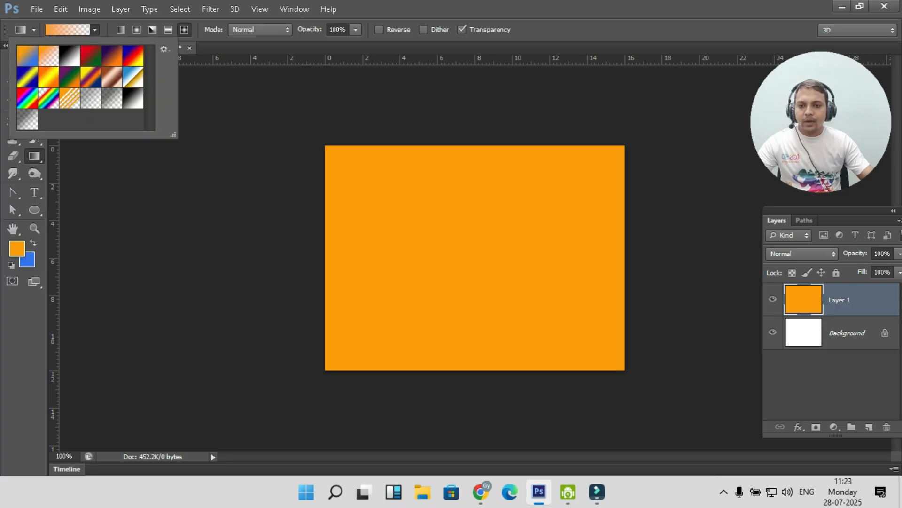
{"action": "left_click", "coordinate": [28, 56]}
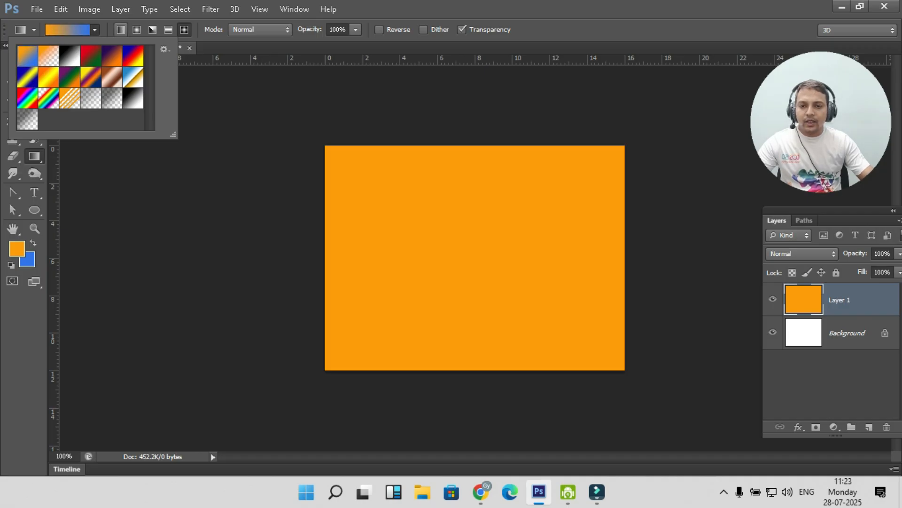
{"action": "key", "text": "Return"}
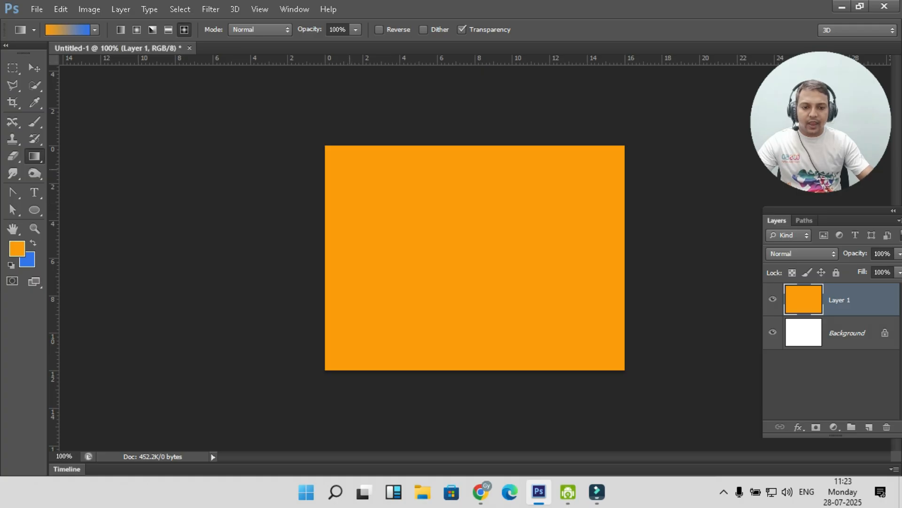
{"action": "left_click_drag", "start_coordinate": [516, 257], "coordinate": [564, 306]}
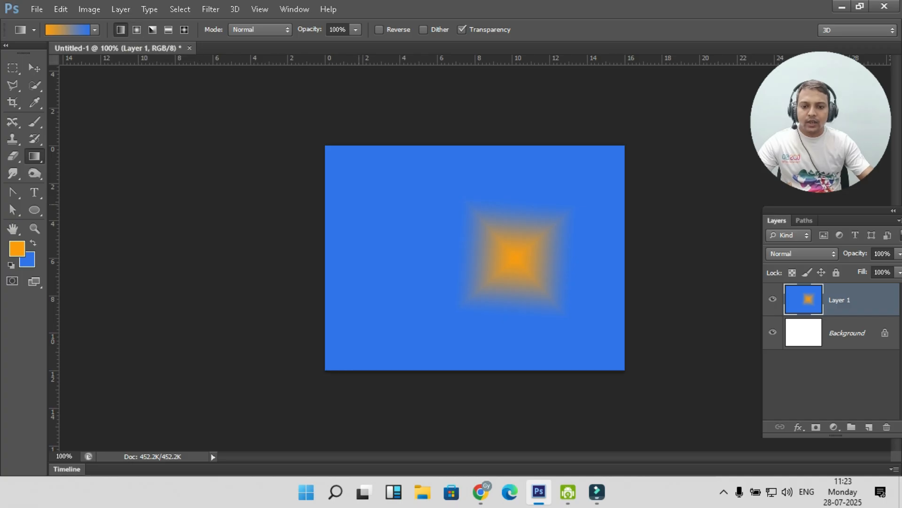
Draw linear orange-and-blue gradients across Layer 1 in different directions, including one with Reverse enabled, and turn Reverse back off
{"action": "left_click_drag", "start_coordinate": [358, 173], "coordinate": [550, 305]}
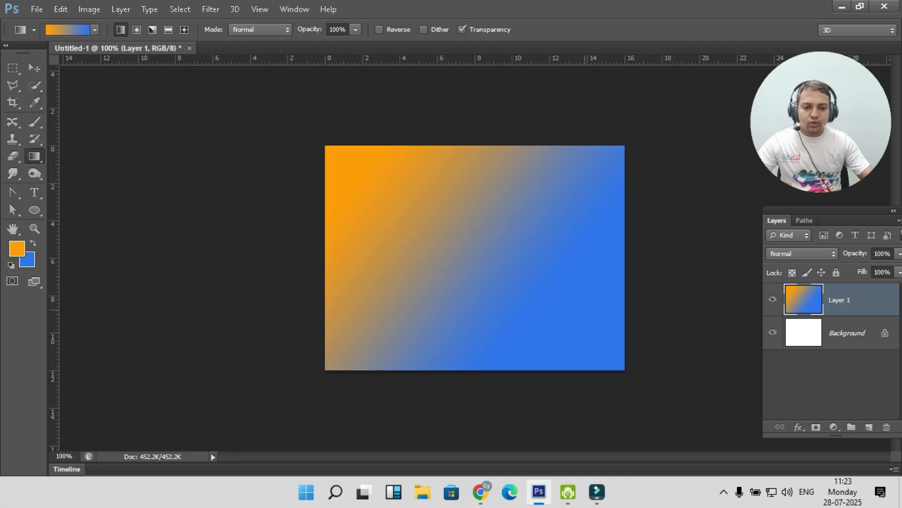
{"action": "left_click_drag", "start_coordinate": [585, 310], "coordinate": [472, 327]}
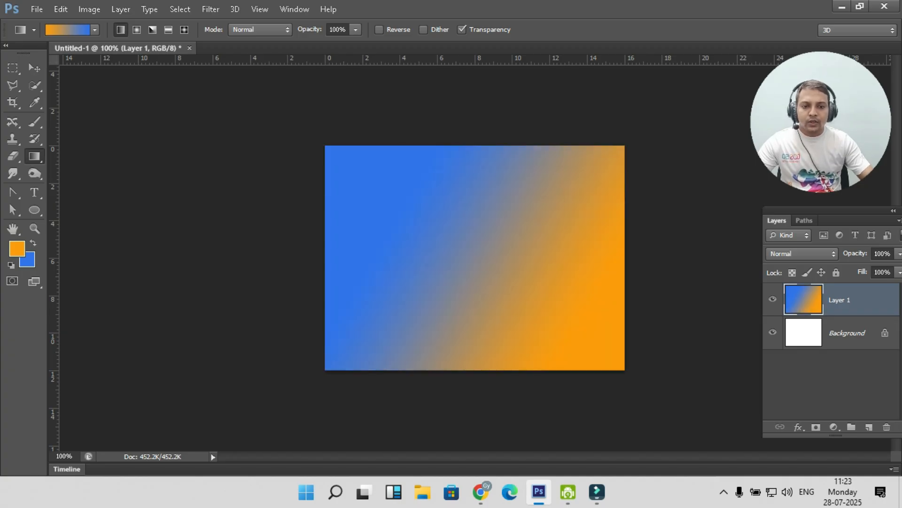
{"action": "left_click", "coordinate": [379, 29]}
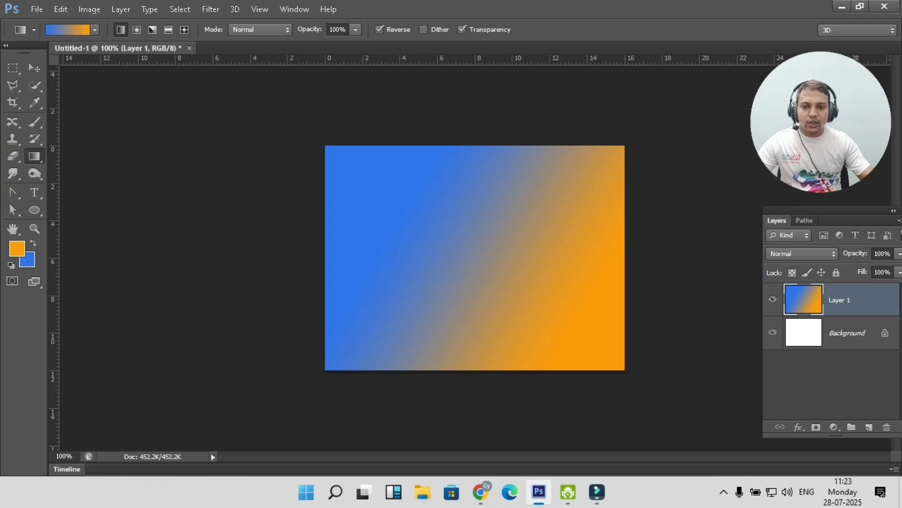
{"action": "left_click_drag", "start_coordinate": [361, 174], "coordinate": [487, 280]}
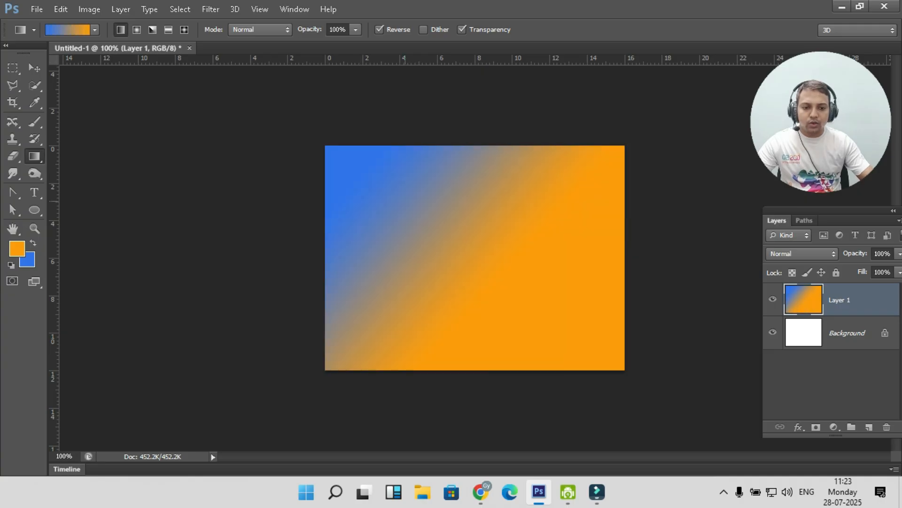
{"action": "left_click", "coordinate": [380, 29]}
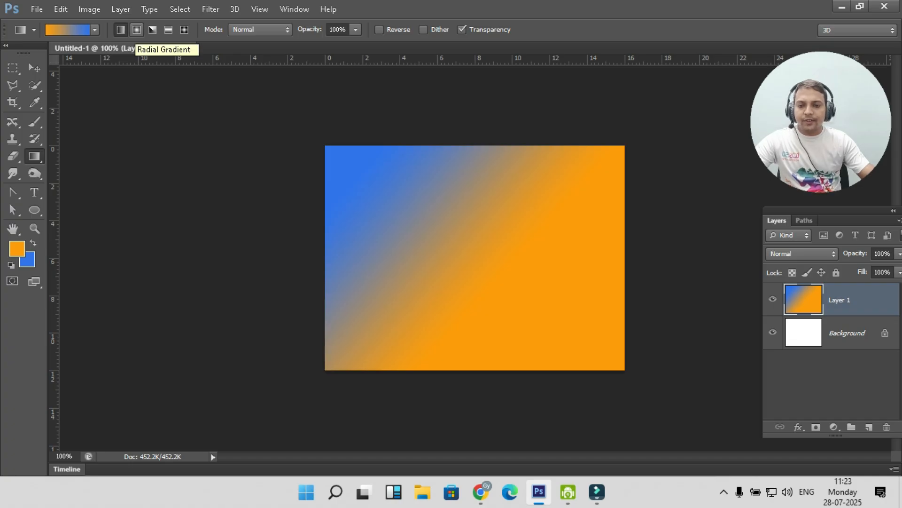
Switch to the radial gradient type and draw small and large radial gradients at different spots on Layer 1
{"action": "left_click", "coordinate": [137, 30]}
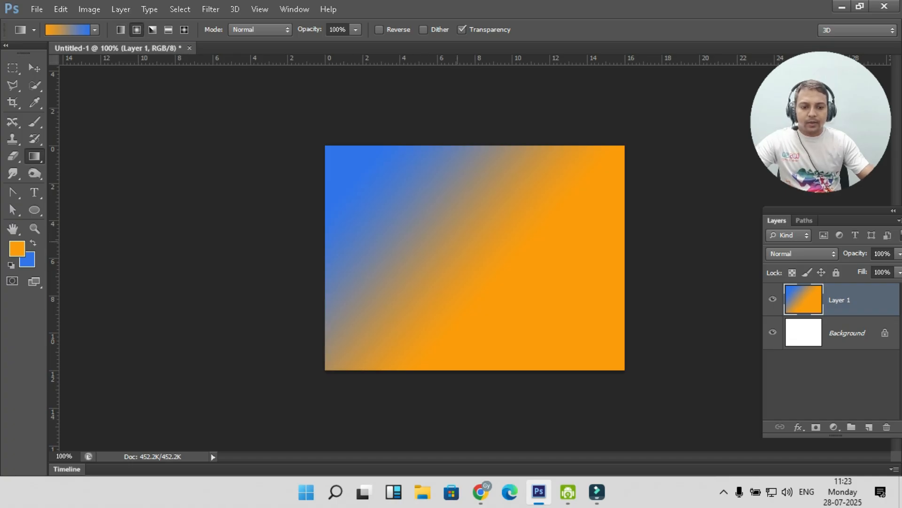
{"action": "left_click_drag", "start_coordinate": [539, 322], "coordinate": [553, 324]}
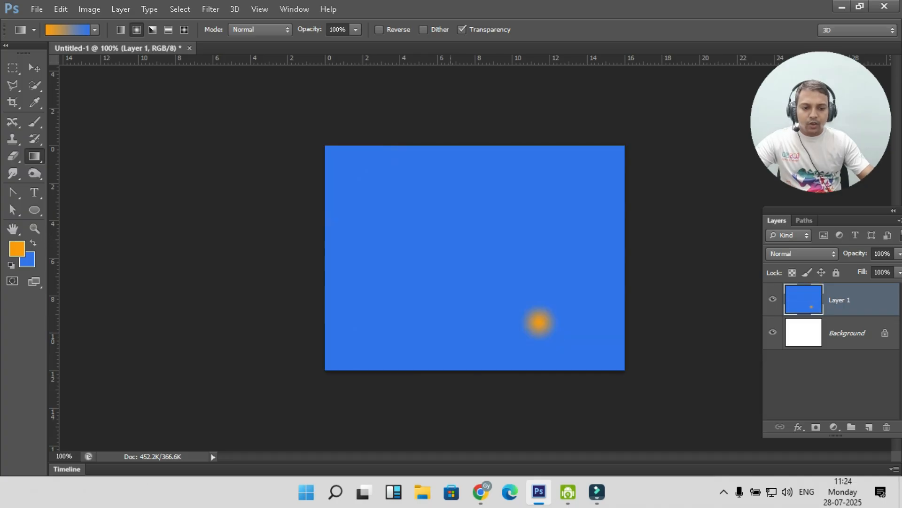
{"action": "left_click_drag", "start_coordinate": [449, 240], "coordinate": [529, 313]}
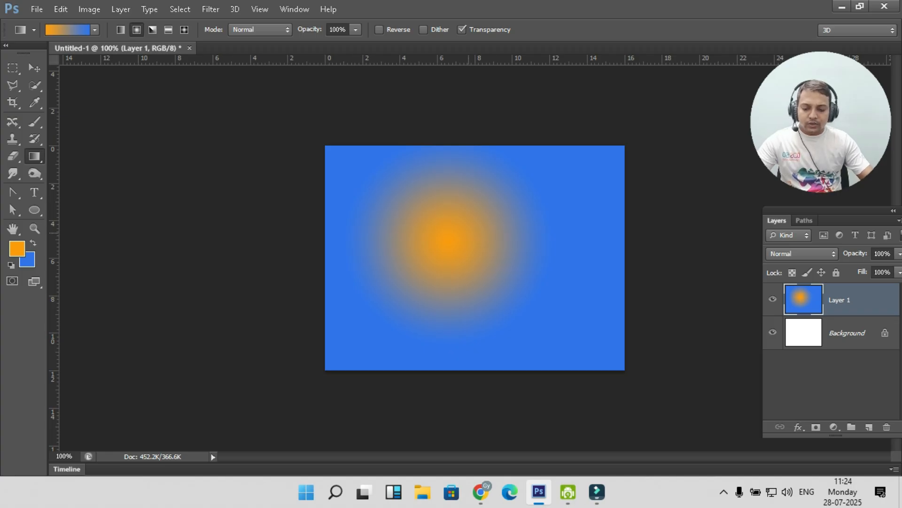
{"action": "left_click_drag", "start_coordinate": [540, 323], "coordinate": [553, 329]}
Undo the radial and linear gradients step by step, back to the diamond gradient on Layer 1
{"action": "key", "text": "ctrl+alt+z"}
{"action": "key", "text": "ctrl+alt+z"}
{"action": "key", "text": "ctrl+alt+z"}
{"action": "key", "text": "ctrl+alt+z"}
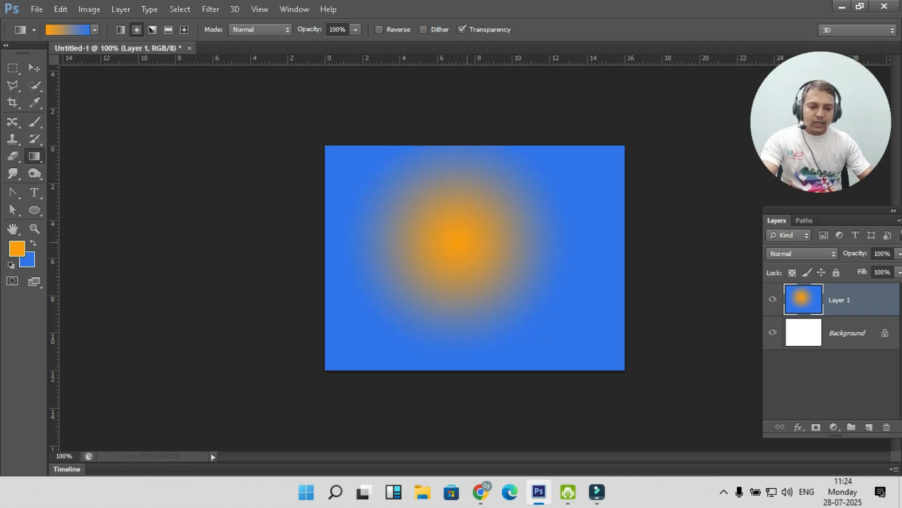
{"action": "key", "text": "ctrl+alt+z"}
{"action": "key", "text": "ctrl+alt+z"}
{"action": "key", "text": "ctrl+alt+z"}
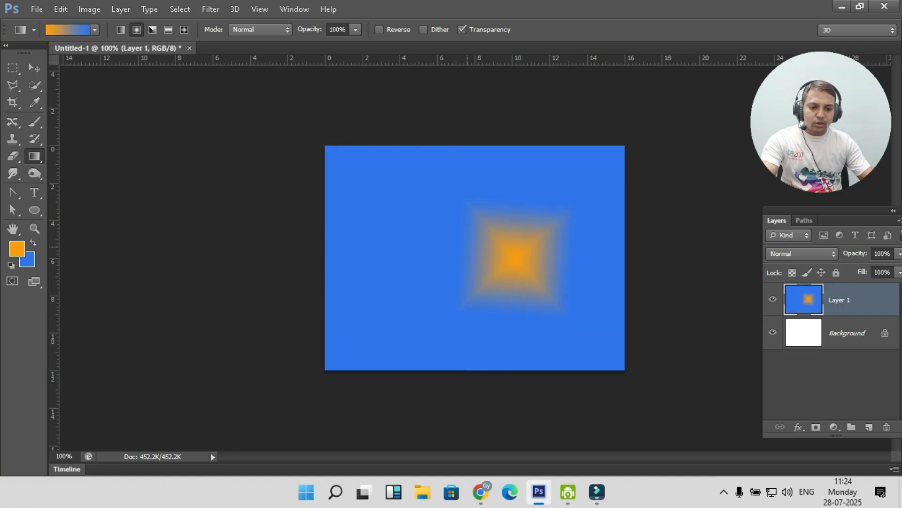
Undo the diamond gradient and the earlier fills until Layer 1 is empty
{"action": "key", "text": "ctrl+alt+z"}
{"action": "key", "text": "ctrl+alt+z"}
{"action": "key", "text": "ctrl+alt+z"}
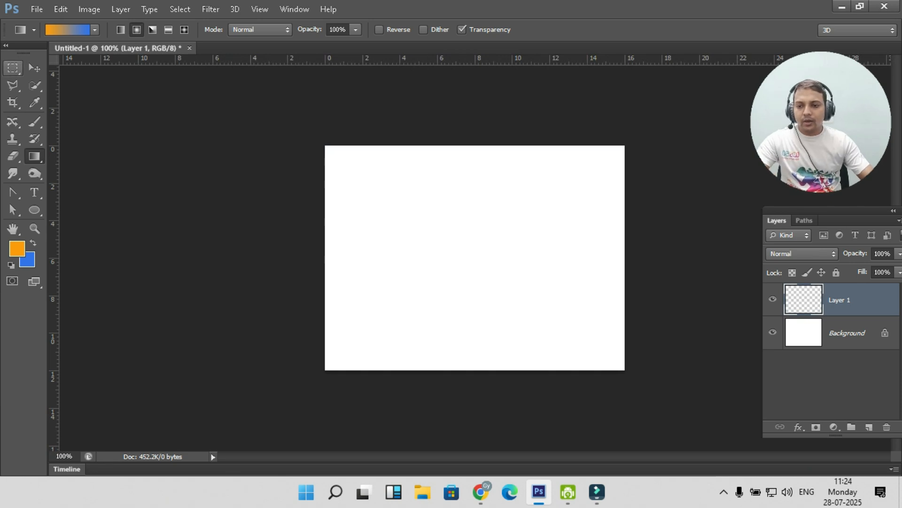
Make a circular selection about 7 ruler units across near the canvas centre and fill it with an orange-to-blue radial gradient from its upper left
{"action": "left_click", "coordinate": [14, 67]}
{"action": "left_click", "coordinate": [86, 78]}
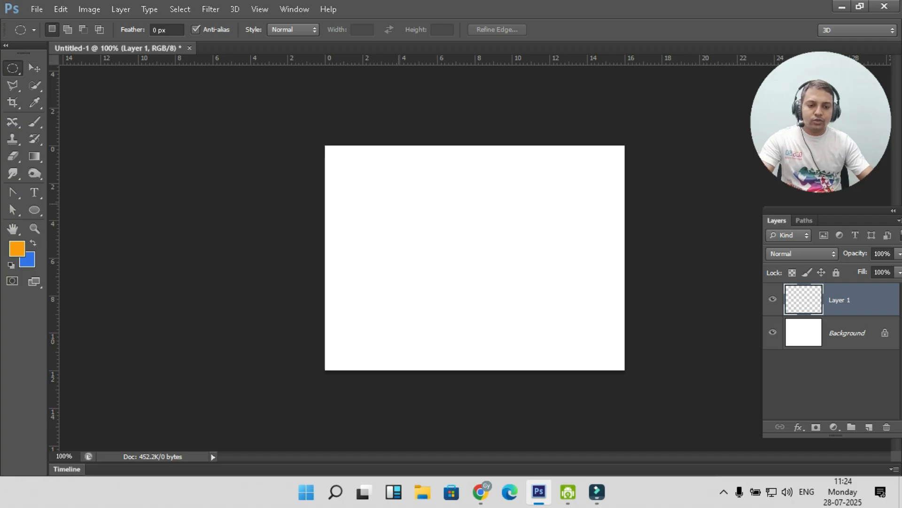
{"action": "left_click_drag", "start_coordinate": [398, 204], "coordinate": [528, 333]}
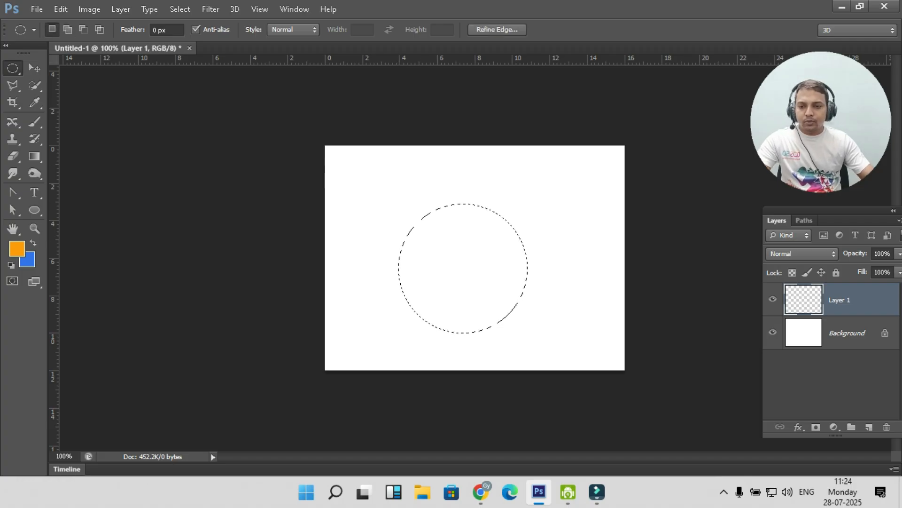
{"action": "key", "text": "g"}
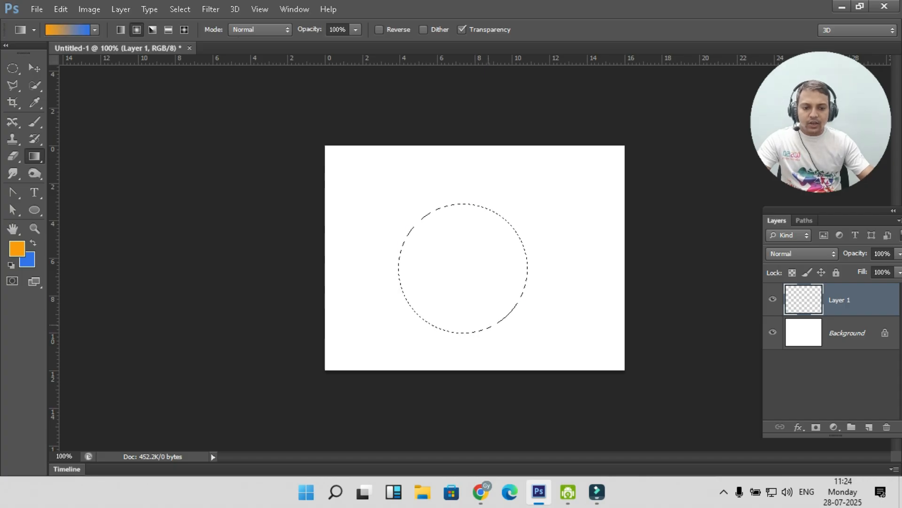
{"action": "left_click_drag", "start_coordinate": [426, 223], "coordinate": [515, 320]}
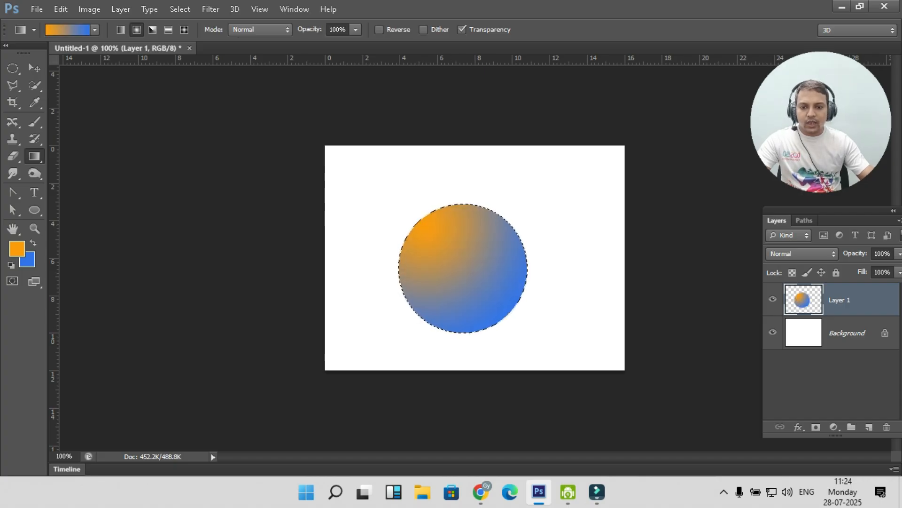
Choose the black-to-white gradient preset and draw it radially from the upper-left part of the circular selection
{"action": "left_click", "coordinate": [95, 30]}
{"action": "left_click", "coordinate": [70, 56]}
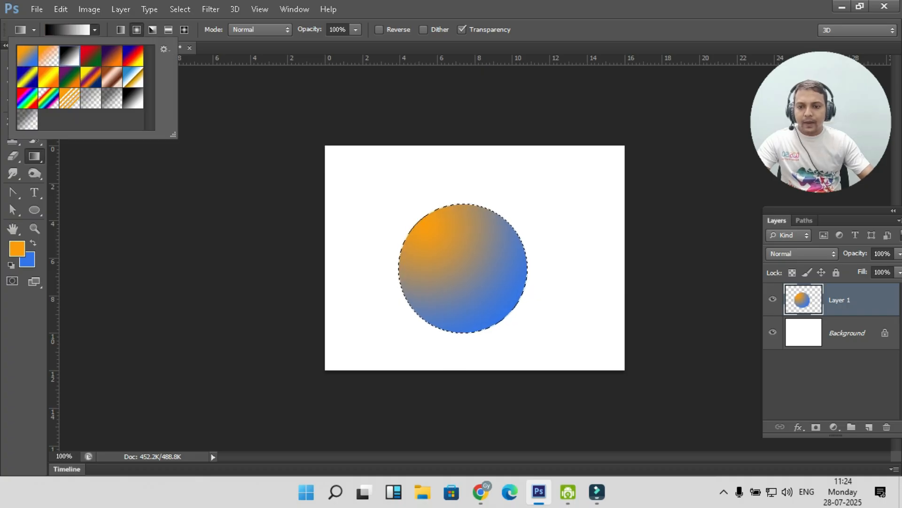
{"action": "key", "text": "Return"}
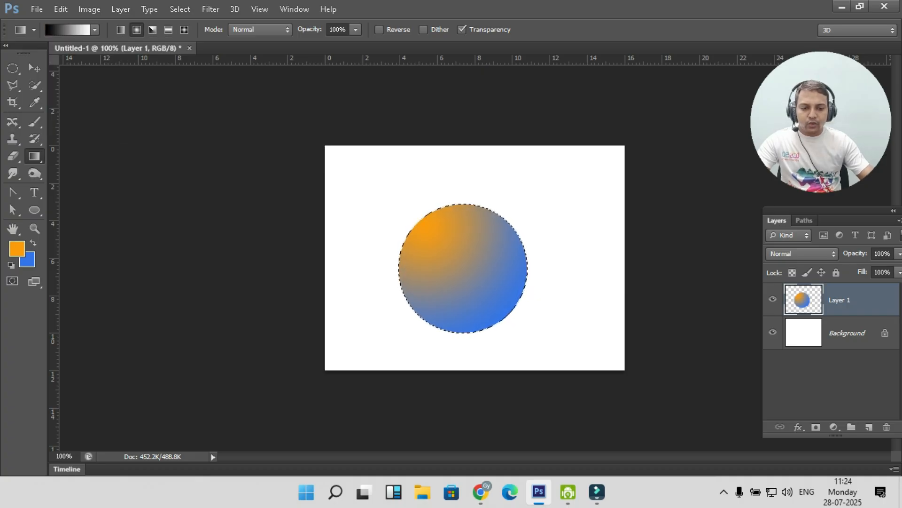
{"action": "left_click_drag", "start_coordinate": [434, 241], "coordinate": [486, 303]}
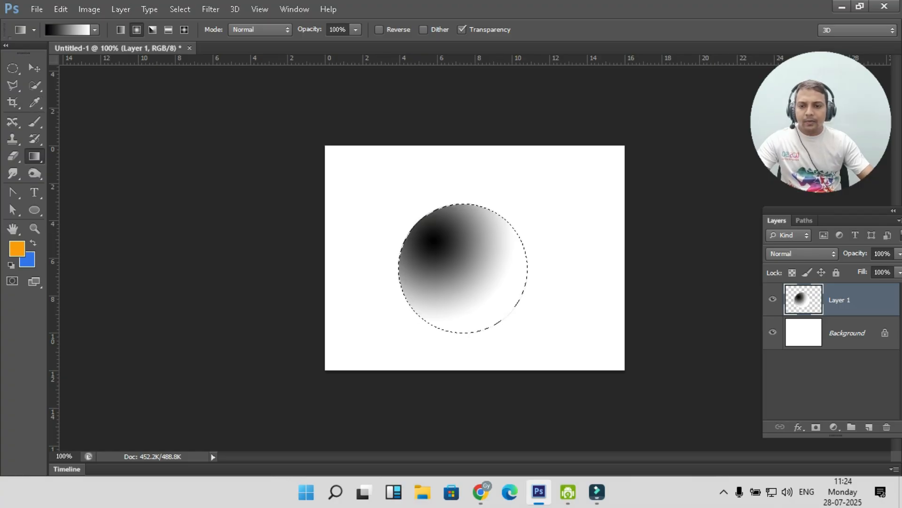
Choose the blue-red-yellow gradient preset and draw it radially from the circle's upper middle down to its lower edge
{"action": "left_click", "coordinate": [94, 29]}
{"action": "left_click", "coordinate": [133, 56]}
{"action": "key", "text": "Return"}
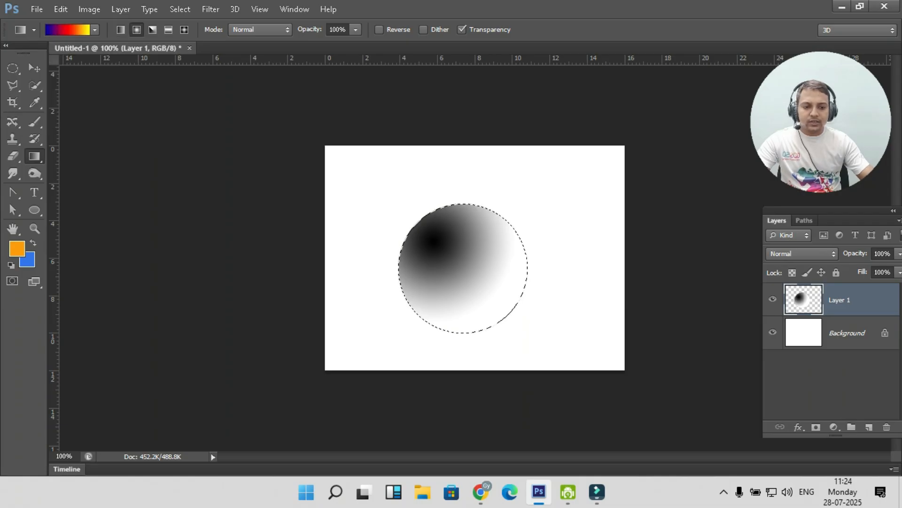
{"action": "left_click_drag", "start_coordinate": [460, 240], "coordinate": [476, 323]}
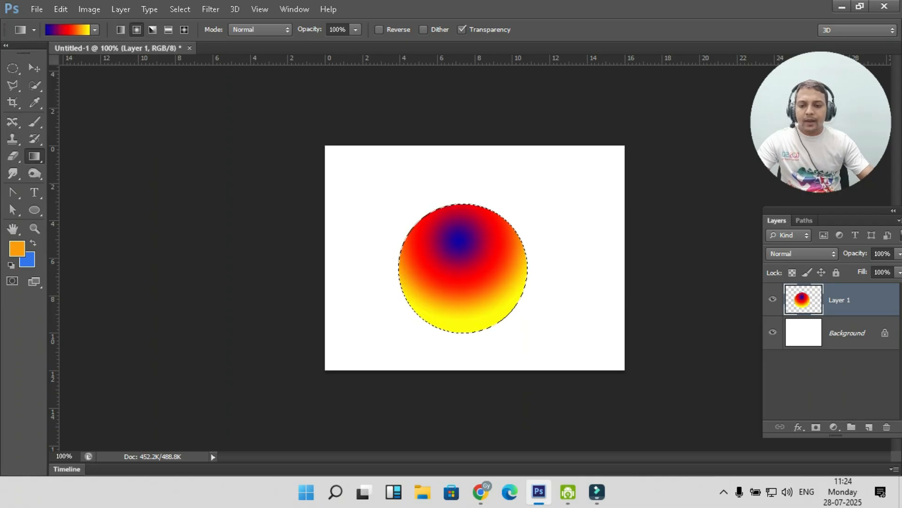
Choose the foreground-to-background gradient preset and set the foreground colour to red, fc0410
{"action": "left_click", "coordinate": [95, 30]}
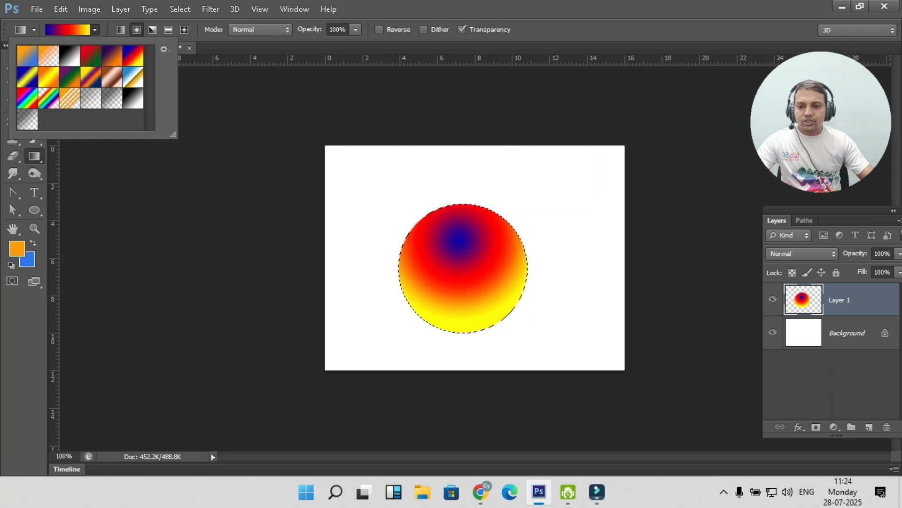
{"action": "left_click", "coordinate": [27, 55]}
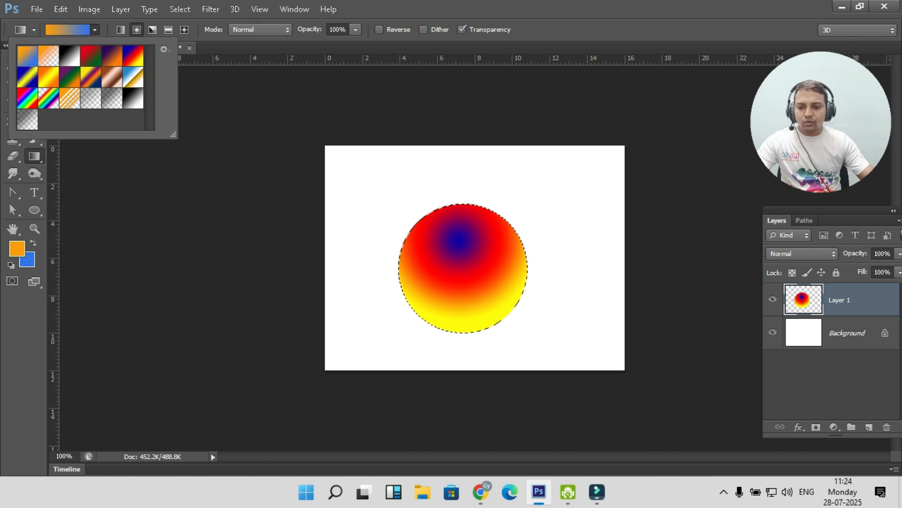
{"action": "left_click", "coordinate": [95, 29]}
{"action": "left_click", "coordinate": [17, 248]}
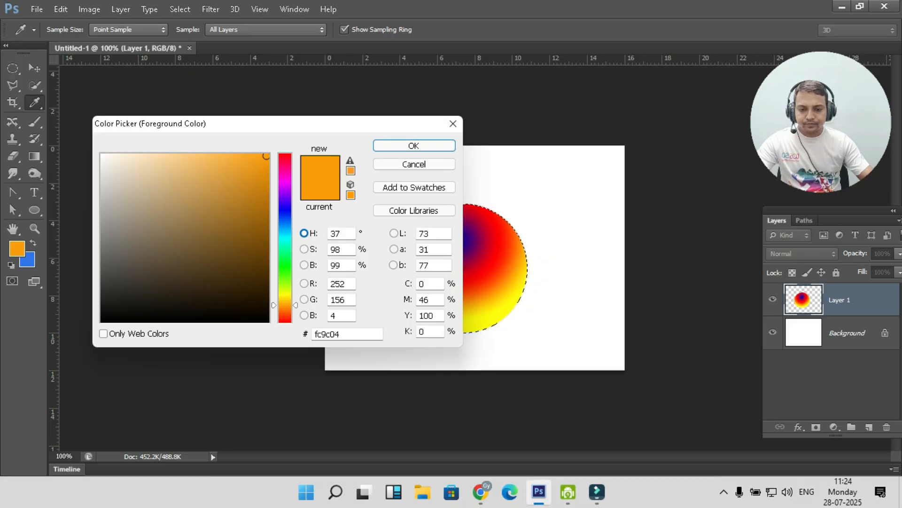
{"action": "left_click", "coordinate": [285, 155]}
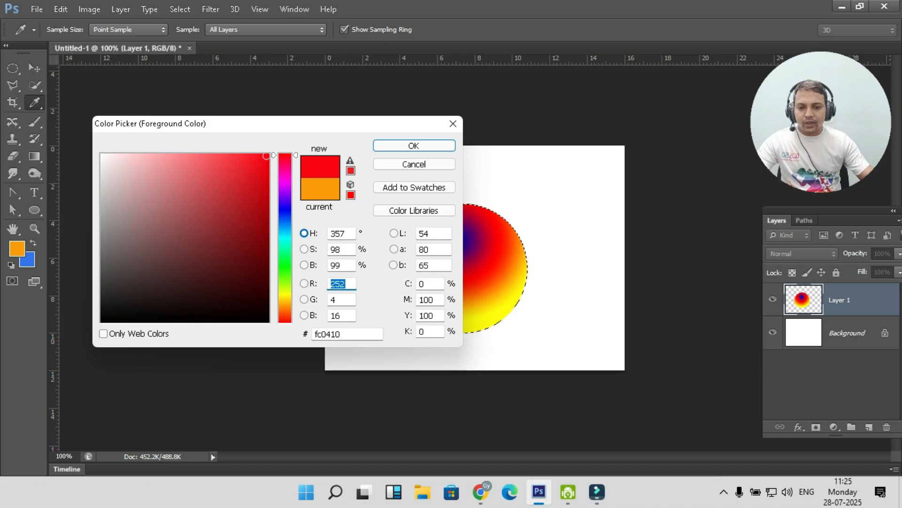
{"action": "left_click", "coordinate": [414, 146]}
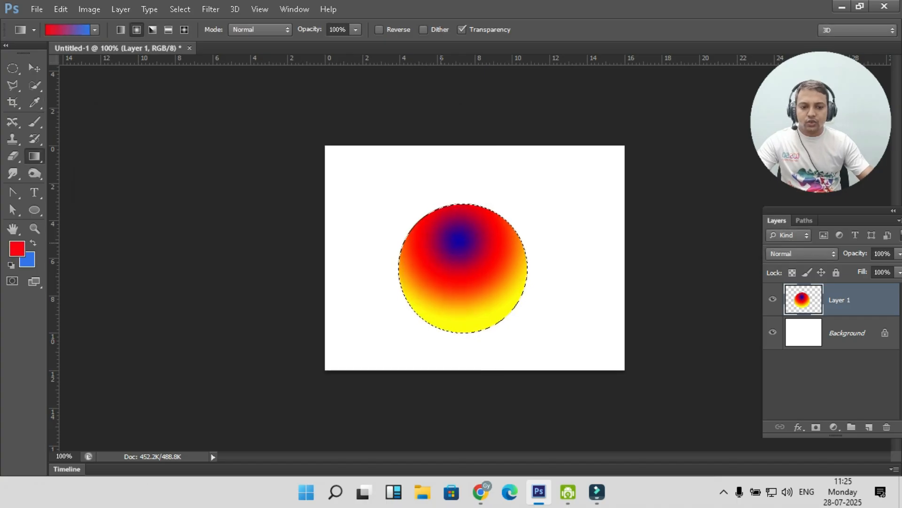
Redraw the red-and-blue gradient inside the circular selection with the radial, angle and reflected types from different starting points
{"action": "left_click_drag", "start_coordinate": [440, 241], "coordinate": [487, 356]}
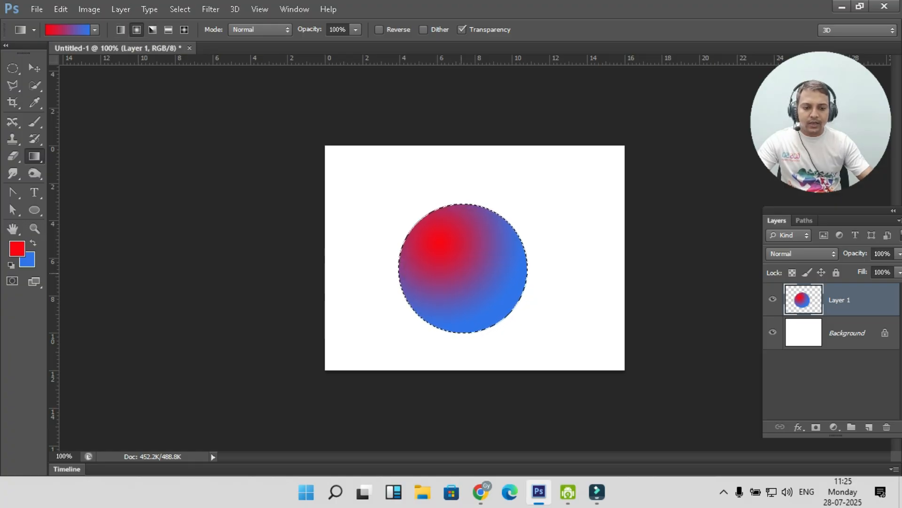
{"action": "left_click_drag", "start_coordinate": [461, 273], "coordinate": [461, 334]}
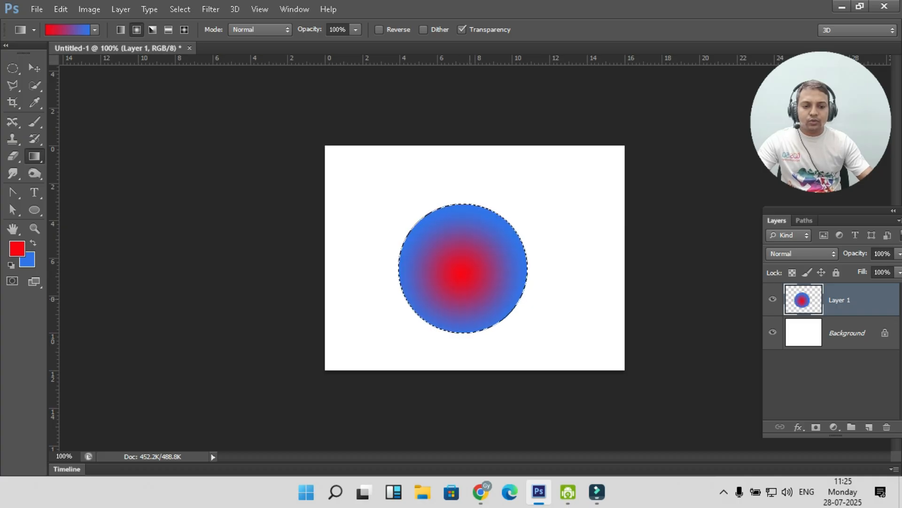
{"action": "left_click", "coordinate": [152, 29]}
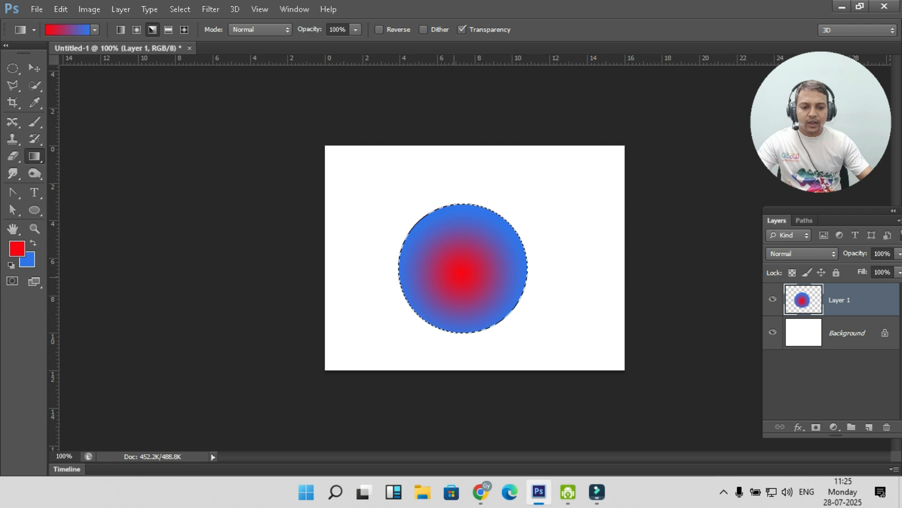
{"action": "left_click_drag", "start_coordinate": [453, 275], "coordinate": [459, 331]}
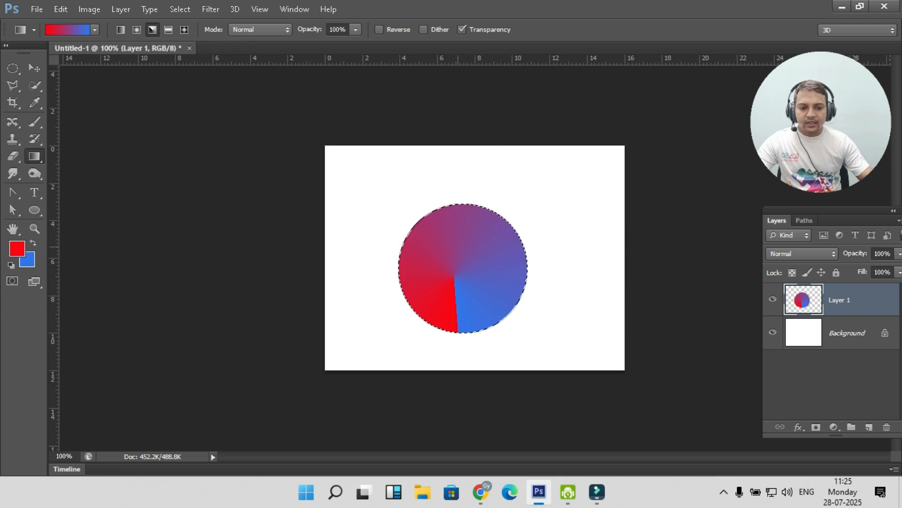
{"action": "left_click_drag", "start_coordinate": [449, 230], "coordinate": [488, 291]}
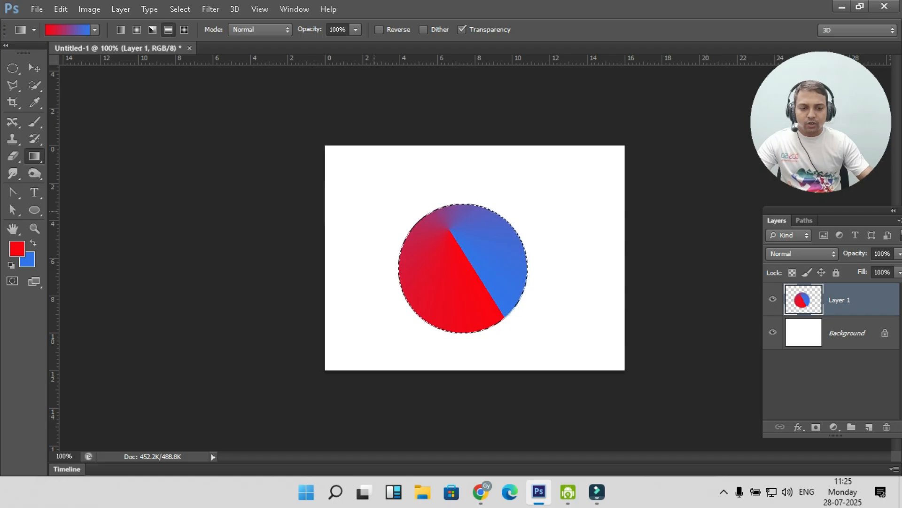
{"action": "left_click_drag", "start_coordinate": [465, 268], "coordinate": [462, 306]}
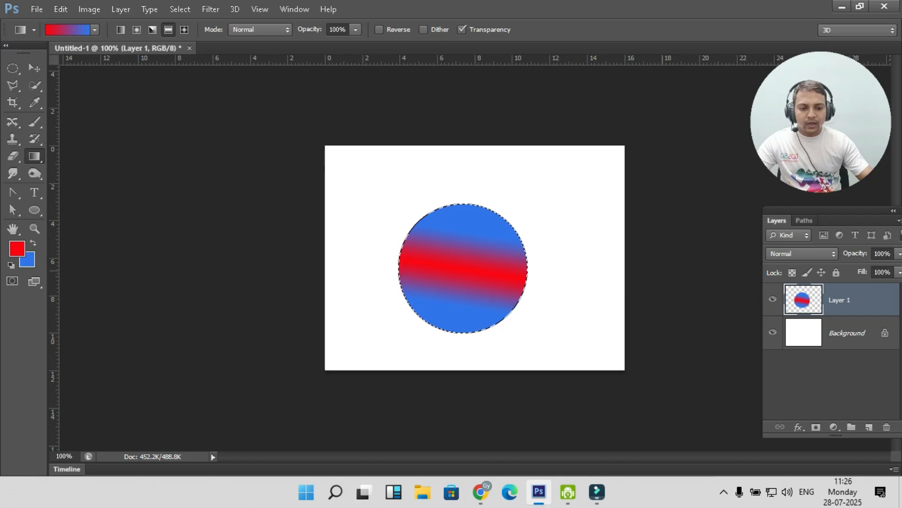
Deselect the circle and replace Layer 1 with a new empty layer
{"action": "key", "text": "ctrl+d"}
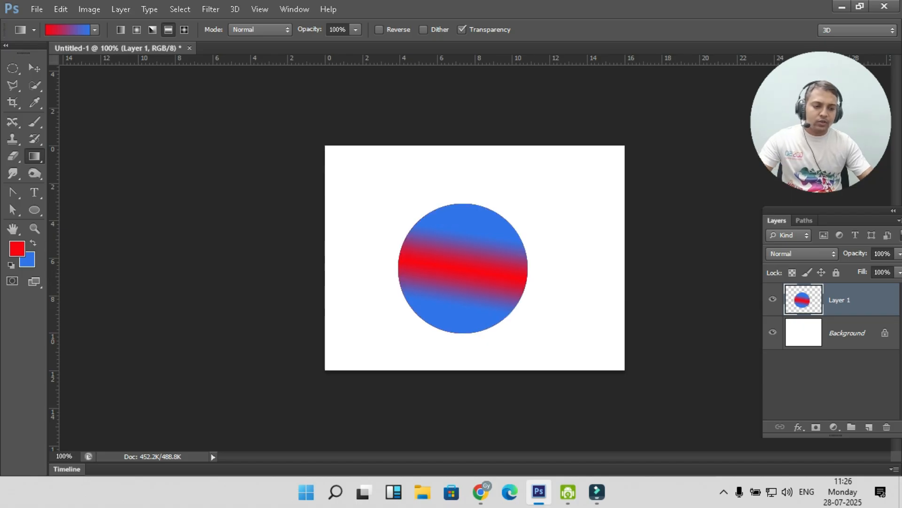
{"action": "left_click_drag", "start_coordinate": [860, 300], "coordinate": [887, 426]}
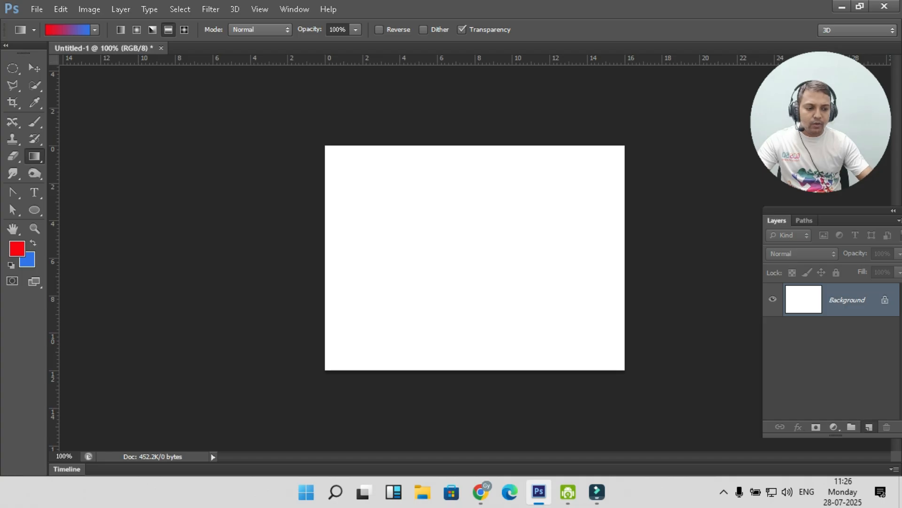
{"action": "left_click", "coordinate": [869, 427]}
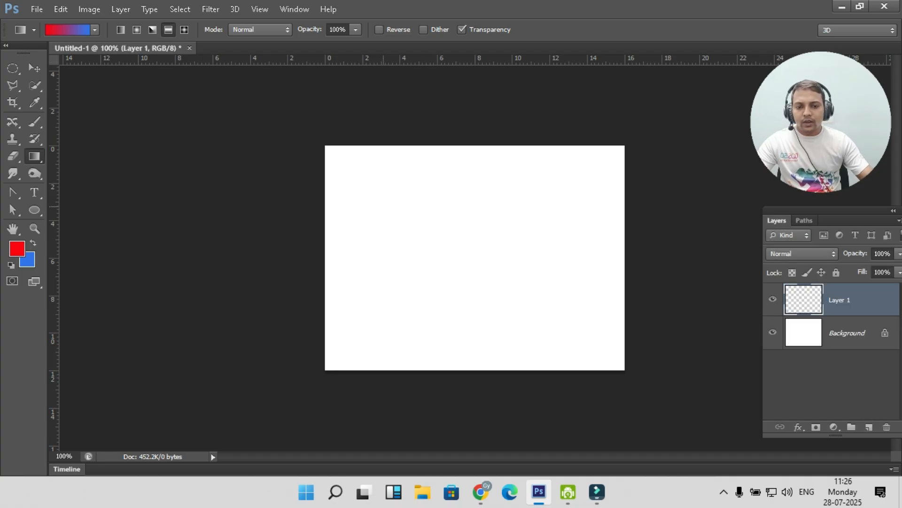
Fill the new Layer 1 with a linear red-to-blue gradient running diagonally from the canvas's upper-left to its lower-right corner
{"action": "left_click", "coordinate": [121, 29]}
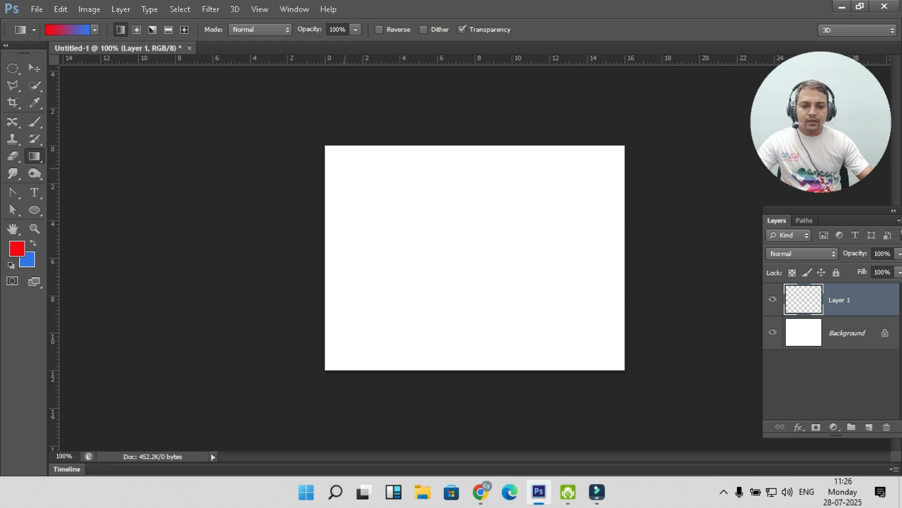
{"action": "left_click_drag", "start_coordinate": [343, 168], "coordinate": [605, 369]}
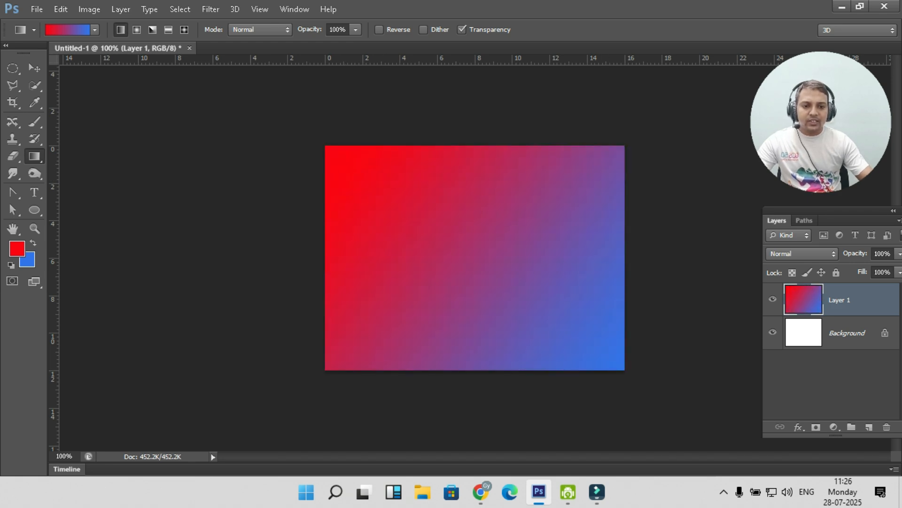
{"action": "left_click", "coordinate": [95, 30]}
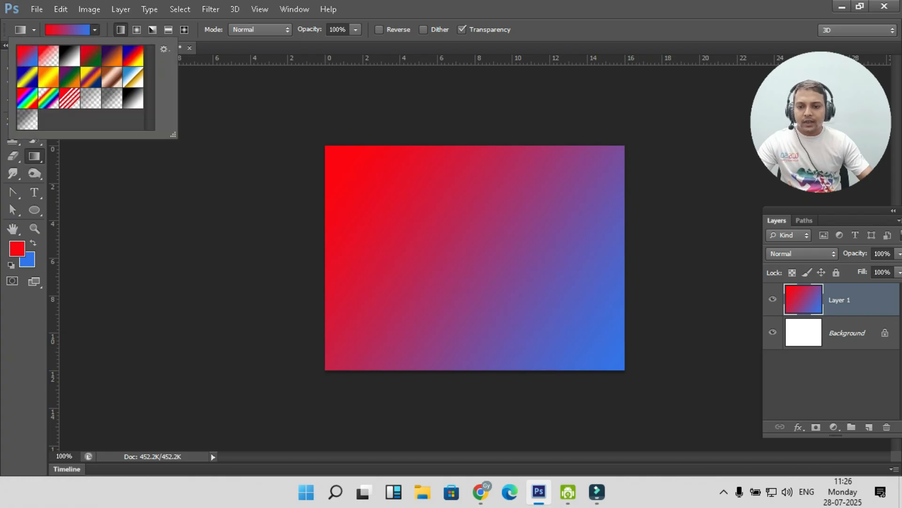
{"action": "left_click", "coordinate": [202, 124]}
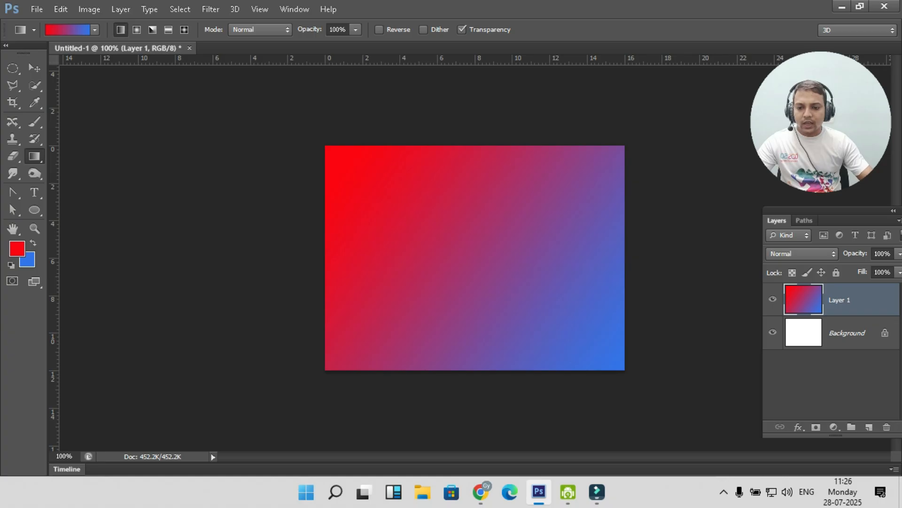
Set the foreground colour to near-white, faf8f8
{"action": "left_click", "coordinate": [17, 248]}
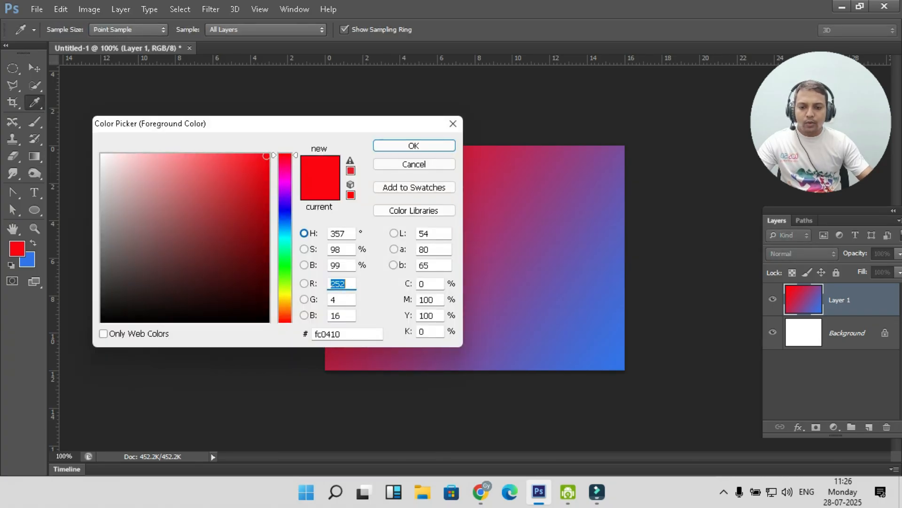
{"action": "left_click", "coordinate": [102, 155]}
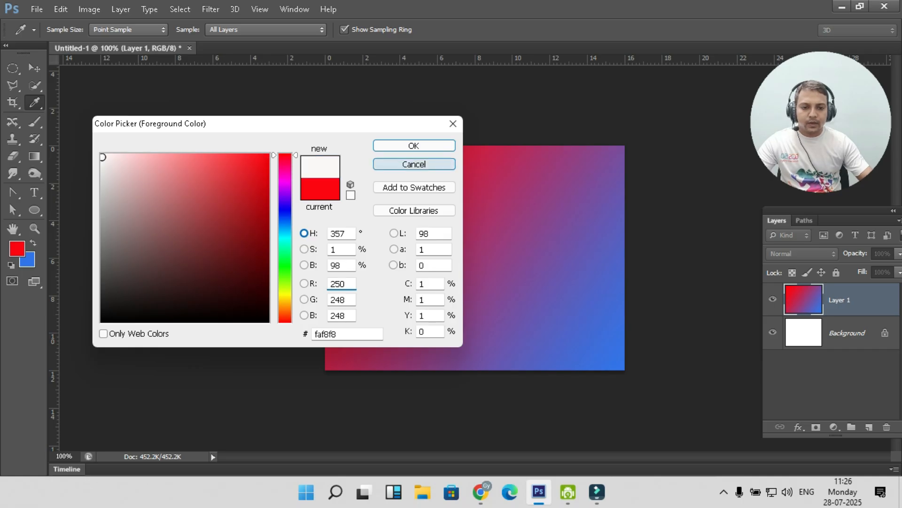
{"action": "left_click", "coordinate": [414, 146]}
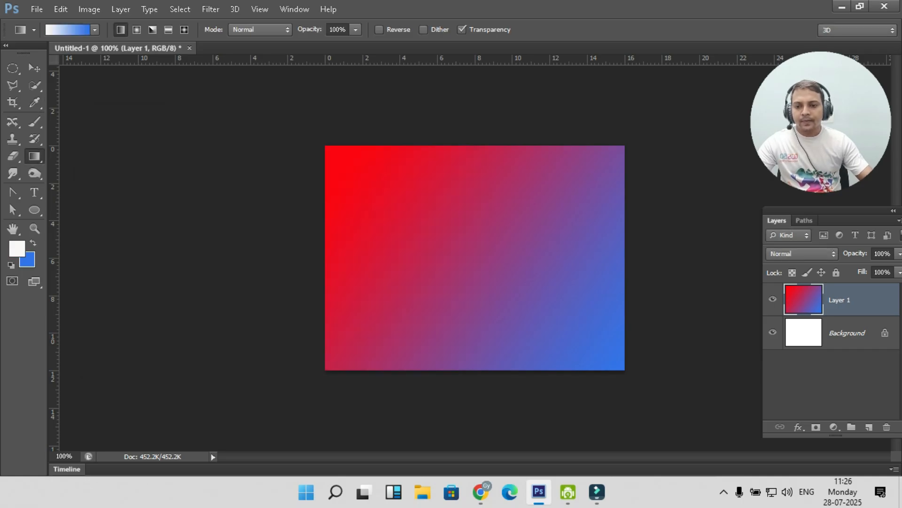
On a new layer above Layer 1, draw a small diamond gradient near the canvas's upper-left corner using the Foreground to Transparent preset
{"action": "left_click", "coordinate": [94, 30]}
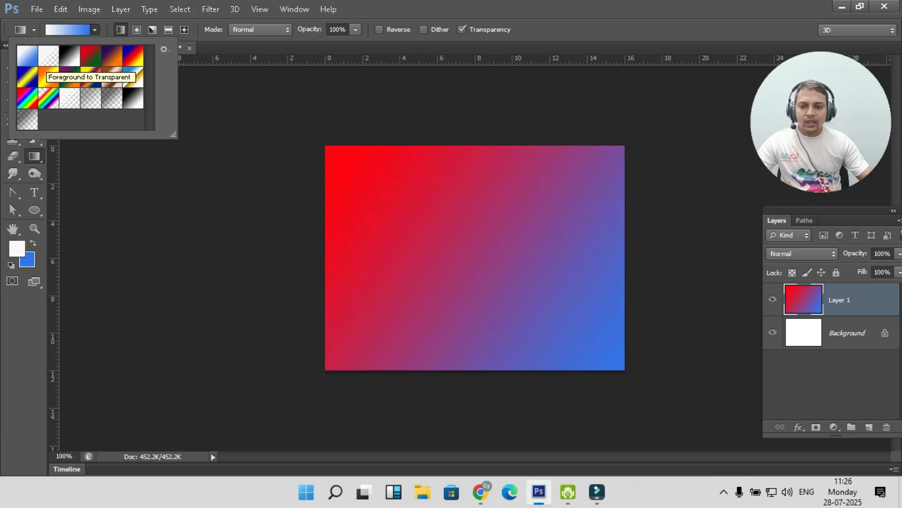
{"action": "left_click", "coordinate": [49, 56]}
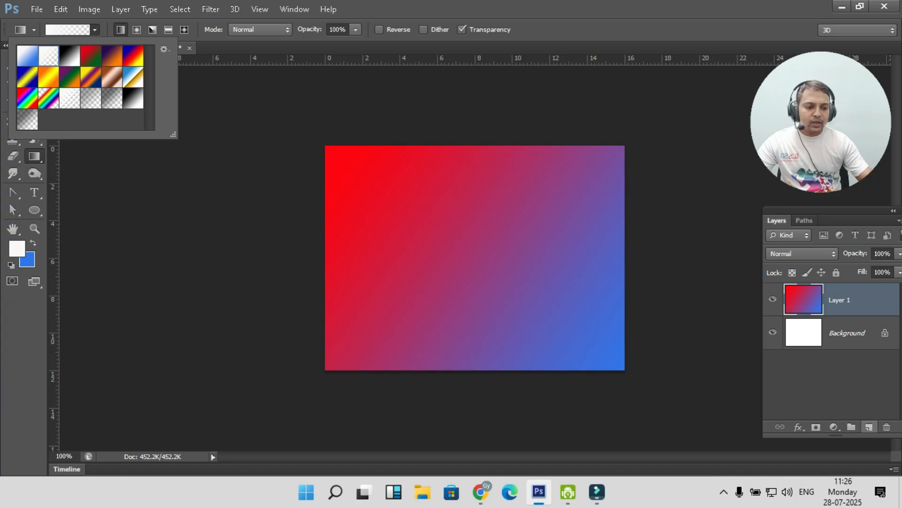
{"action": "left_click", "coordinate": [869, 427]}
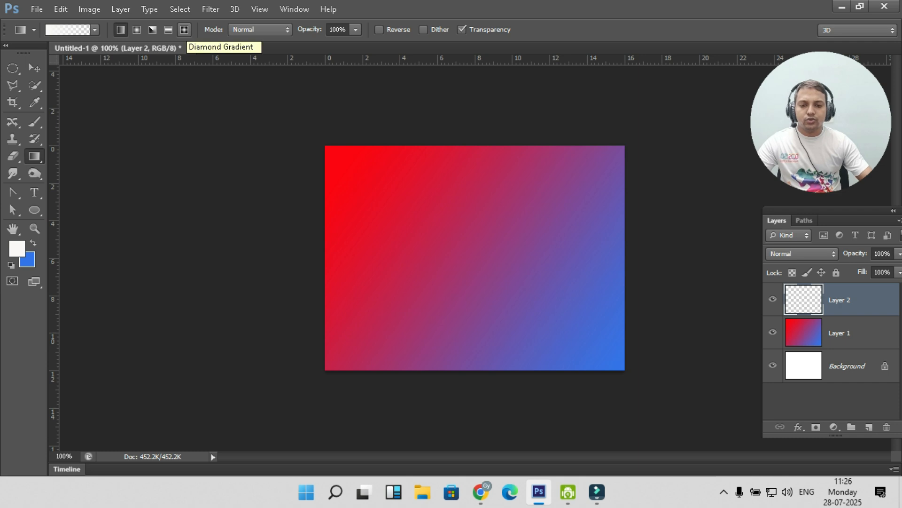
{"action": "left_click_drag", "start_coordinate": [356, 166], "coordinate": [375, 190]}
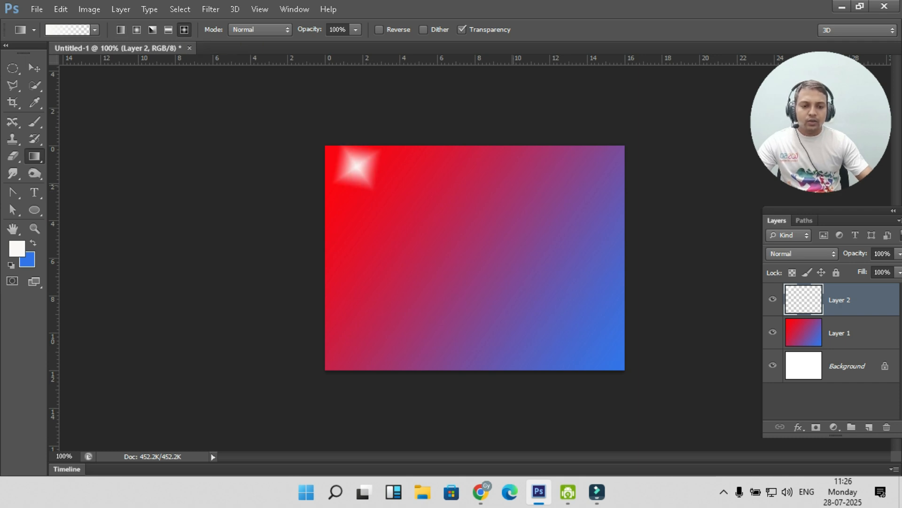
Draw six more white diamond gradients of varying sizes on Layer 2, across the upper right, middle and lower right of the canvas
{"action": "left_click_drag", "start_coordinate": [513, 185], "coordinate": [531, 210]}
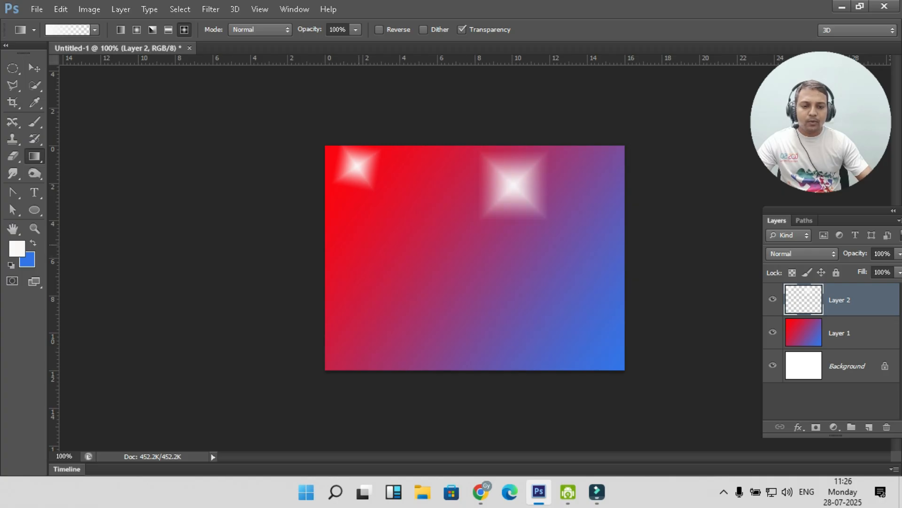
{"action": "left_click_drag", "start_coordinate": [359, 244], "coordinate": [399, 285]}
{"action": "left_click_drag", "start_coordinate": [448, 258], "coordinate": [491, 292]}
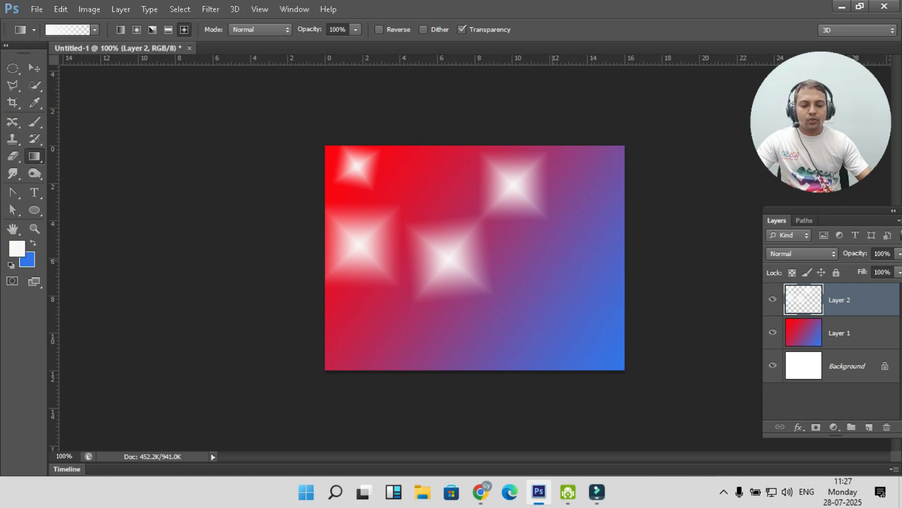
{"action": "left_click_drag", "start_coordinate": [534, 258], "coordinate": [569, 292]}
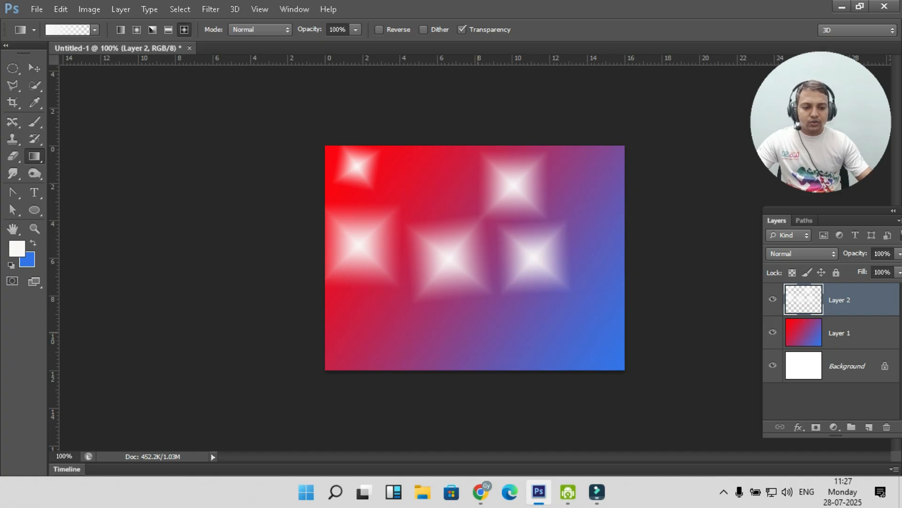
{"action": "left_click_drag", "start_coordinate": [477, 332], "coordinate": [493, 357]}
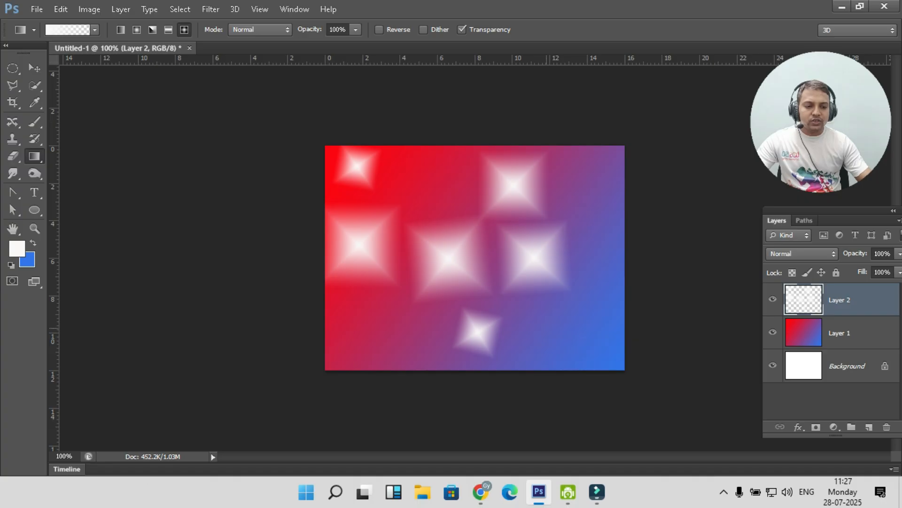
{"action": "left_click_drag", "start_coordinate": [546, 328], "coordinate": [567, 349]}
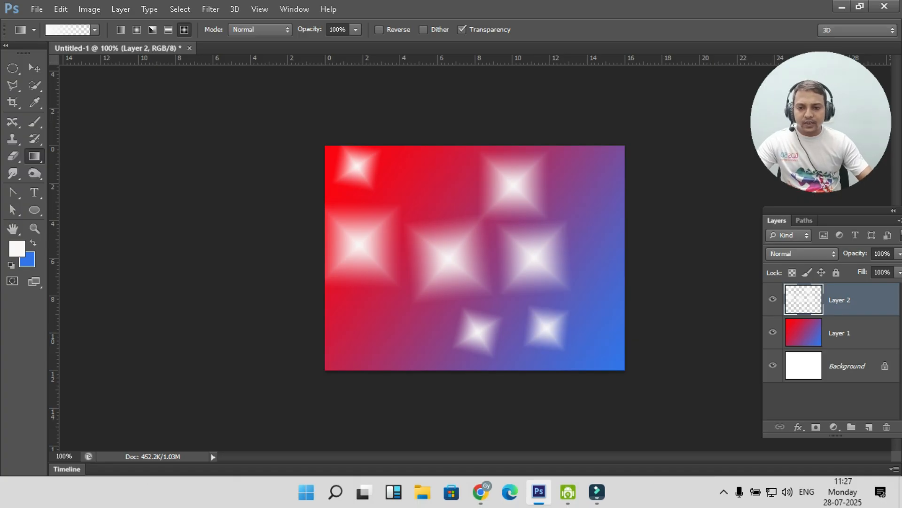
Edit the Foreground to Transparent gradient, duplicating its starting opacity stop to 16% and adding a colour stop at 15%
{"action": "left_click", "coordinate": [67, 30]}
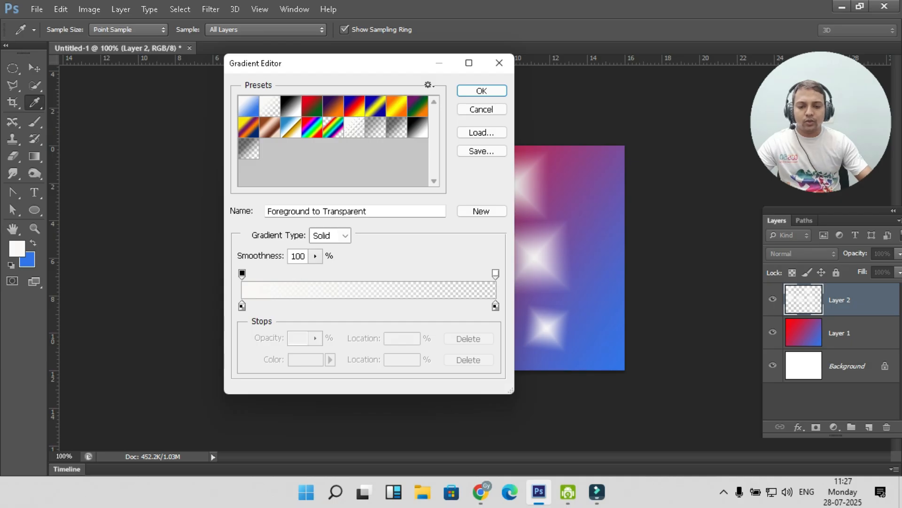
{"action": "left_click_drag", "start_coordinate": [242, 273], "coordinate": [281, 274]}
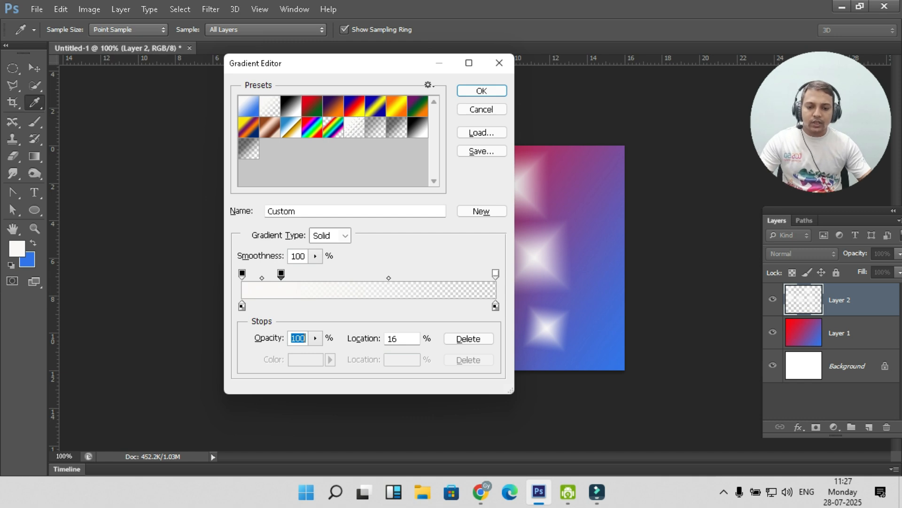
{"action": "key", "text": "alt"}
{"action": "left_click_drag", "start_coordinate": [285, 305], "coordinate": [280, 306]}
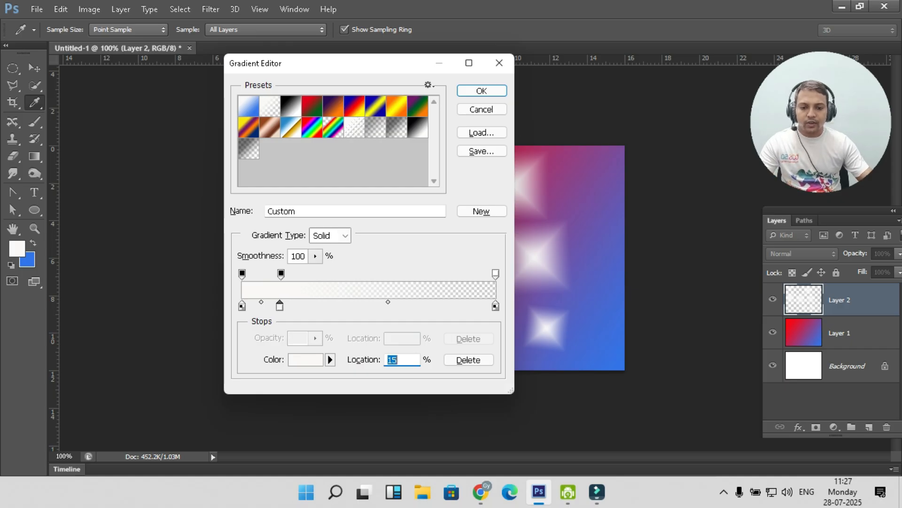
Set the 15% colour stop to a vivid magenta
{"action": "double_click", "coordinate": [280, 305]}
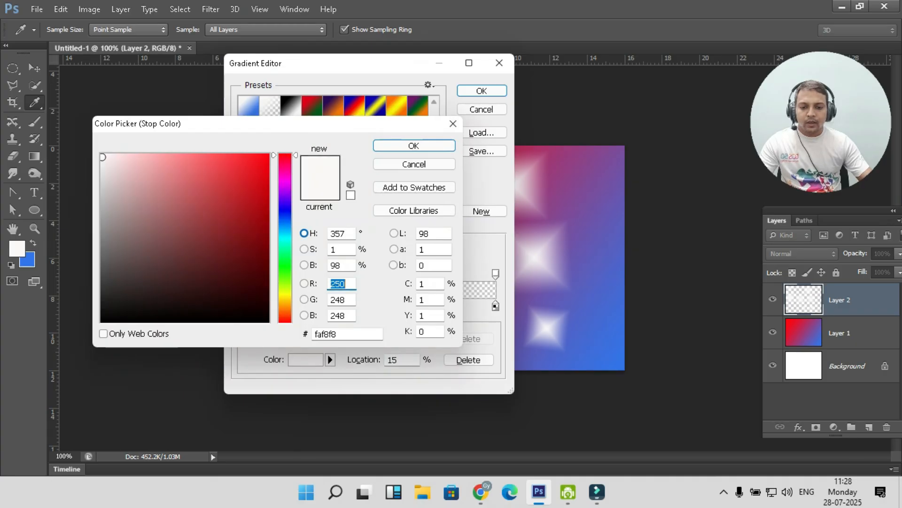
{"action": "left_click", "coordinate": [413, 164]}
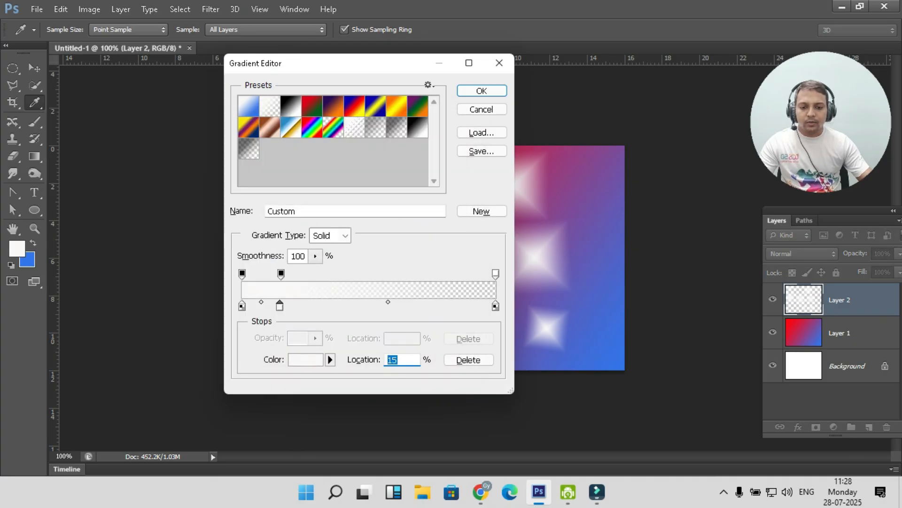
{"action": "double_click", "coordinate": [280, 305]}
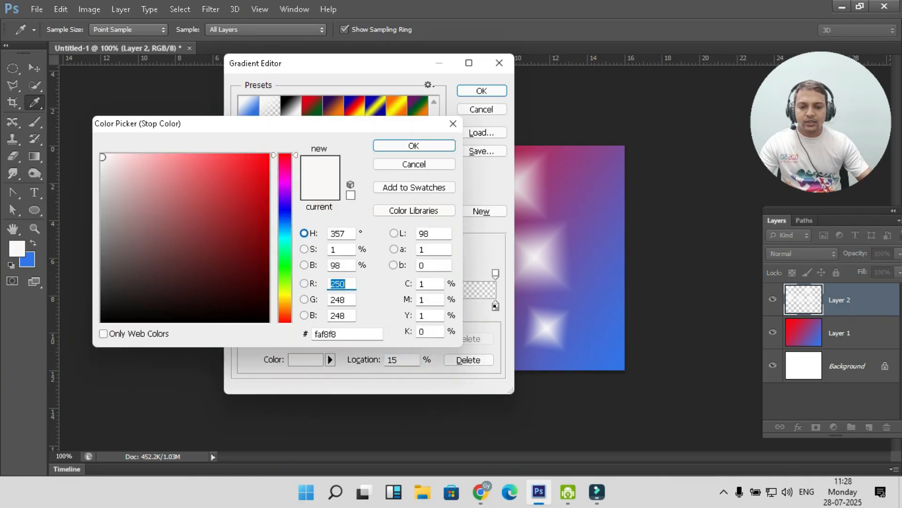
{"action": "left_click", "coordinate": [285, 200]}
{"action": "left_click", "coordinate": [285, 180]}
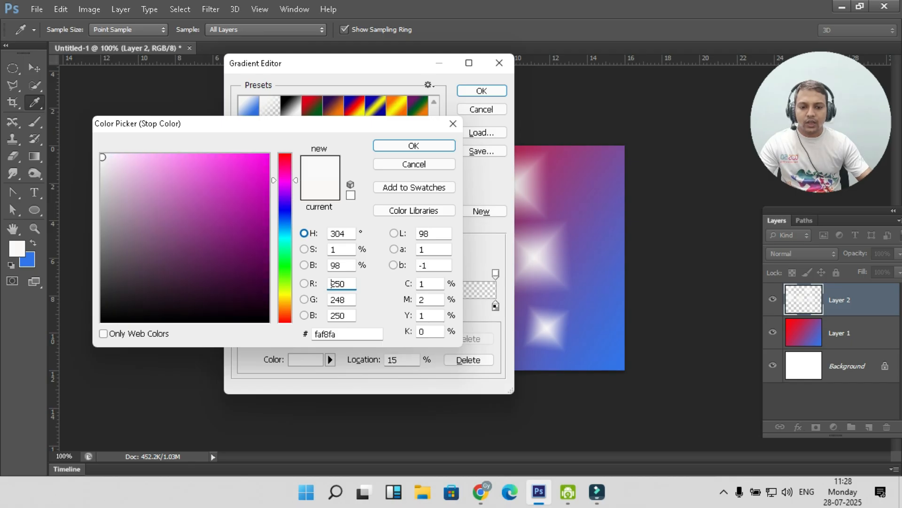
{"action": "left_click", "coordinate": [258, 173]}
{"action": "left_click", "coordinate": [414, 145]}
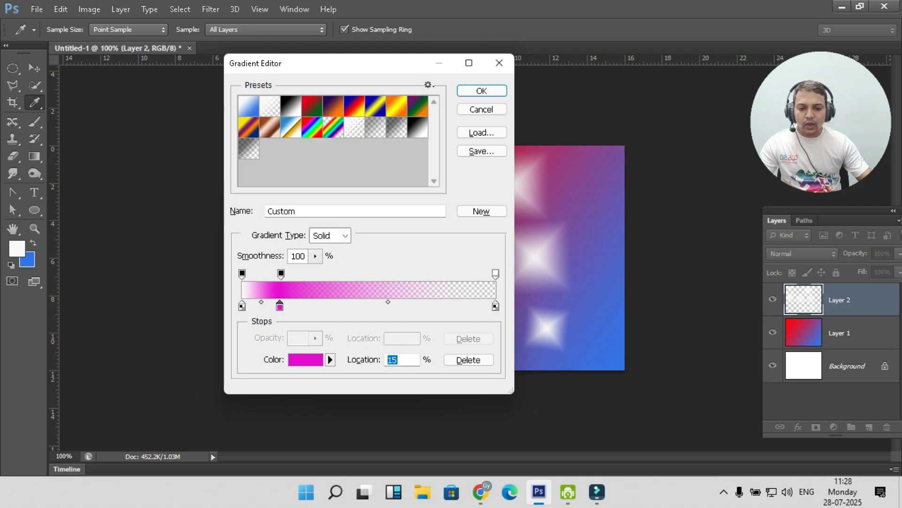
Move the 16% opacity stop to 24%, then remove it from the gradient
{"action": "left_click", "coordinate": [281, 273]}
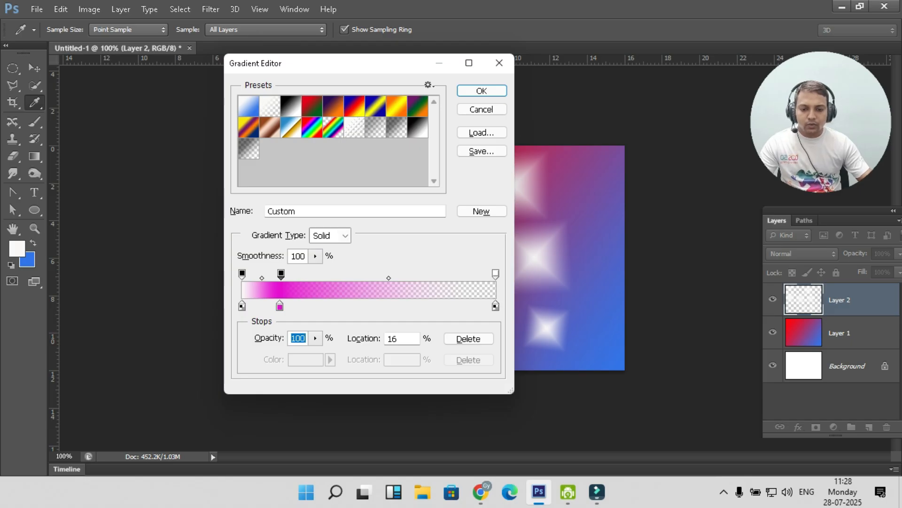
{"action": "left_click_drag", "start_coordinate": [281, 273], "coordinate": [301, 273]}
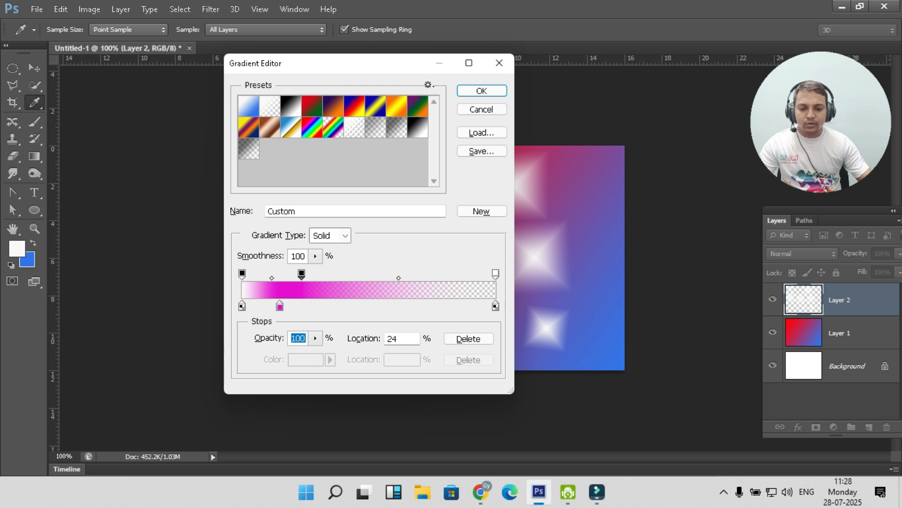
{"action": "left_click_drag", "start_coordinate": [302, 274], "coordinate": [307, 249]}
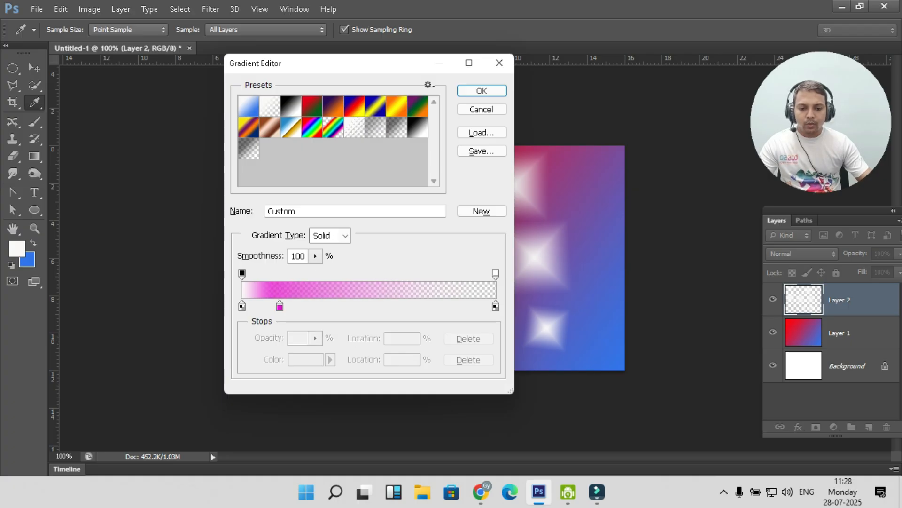
Practise duplicating the starting opacity stop and removing the copies, then place a fully opaque copy at 18%
{"action": "left_click", "coordinate": [242, 273]}
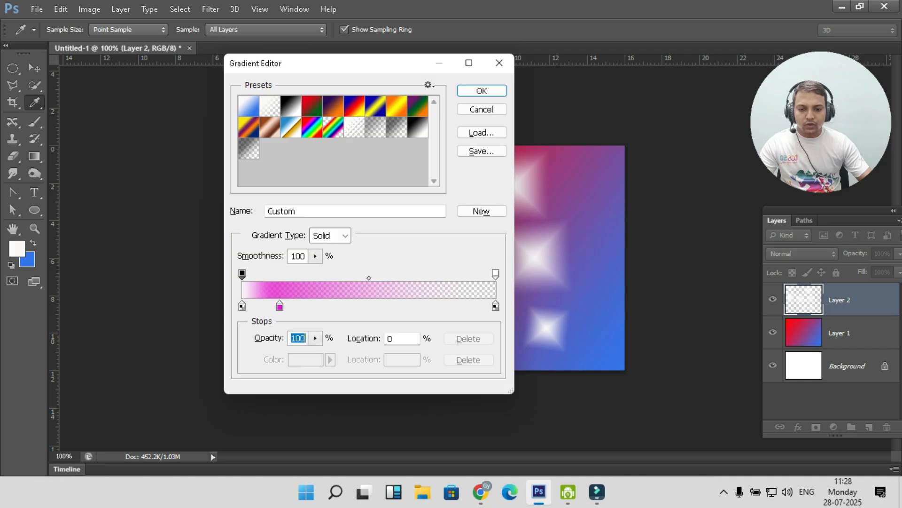
{"action": "left_click_drag", "start_coordinate": [242, 274], "coordinate": [385, 250]}
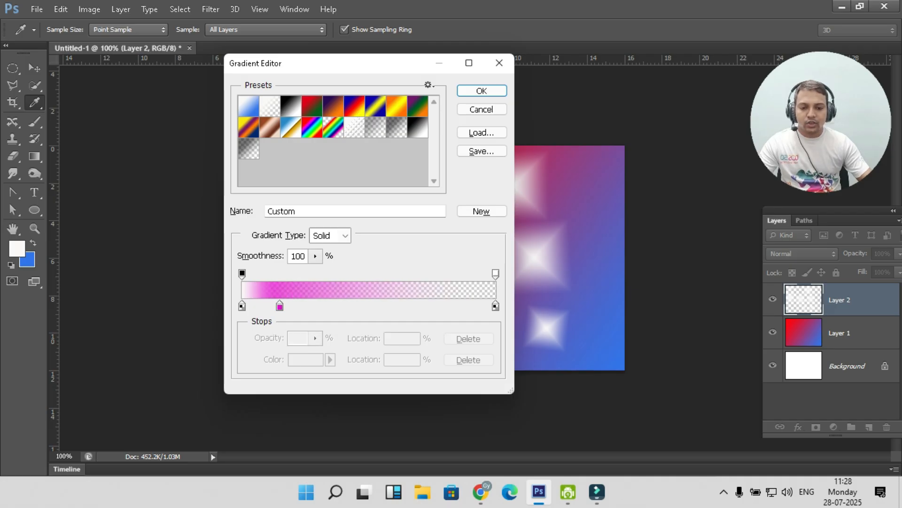
{"action": "left_click", "coordinate": [242, 274]}
{"action": "left_click_drag", "start_coordinate": [242, 274], "coordinate": [307, 274]}
{"action": "key", "text": "Delete"}
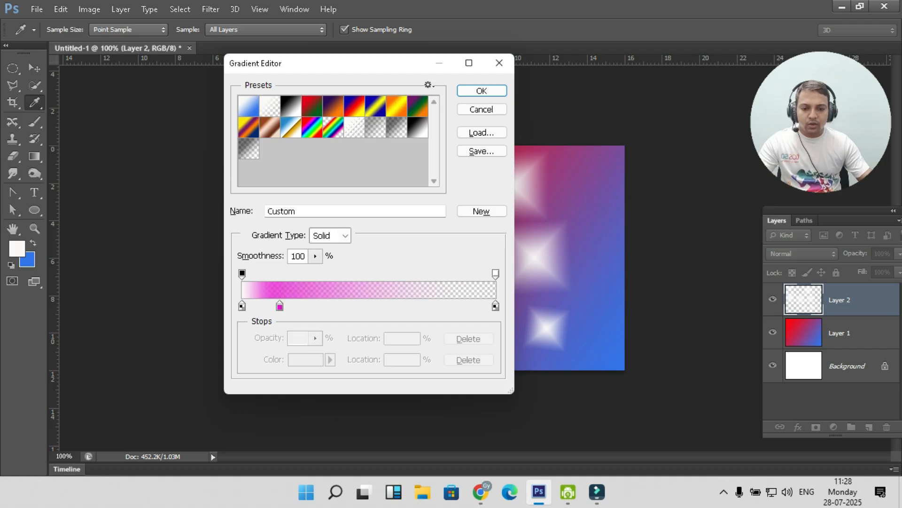
{"action": "left_click_drag", "start_coordinate": [242, 273], "coordinate": [287, 273]}
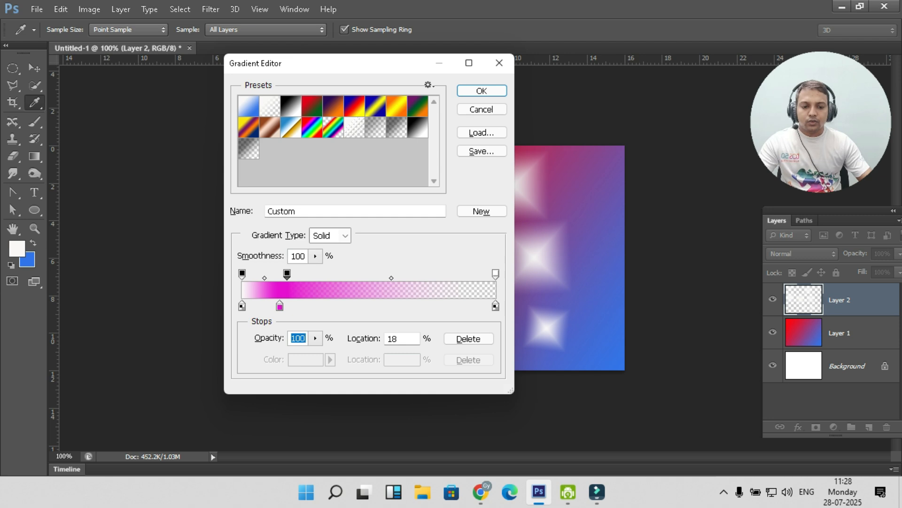
Duplicate the ending transparent opacity stop and the ending colour stop to 80%
{"action": "left_click_drag", "start_coordinate": [496, 274], "coordinate": [444, 274]}
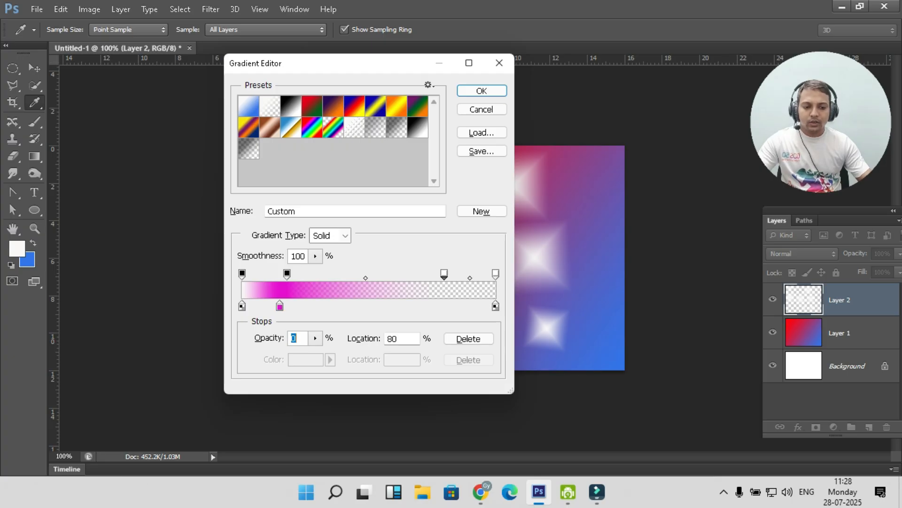
{"action": "key", "text": "alt"}
{"action": "left_click_drag", "start_coordinate": [496, 306], "coordinate": [445, 306]}
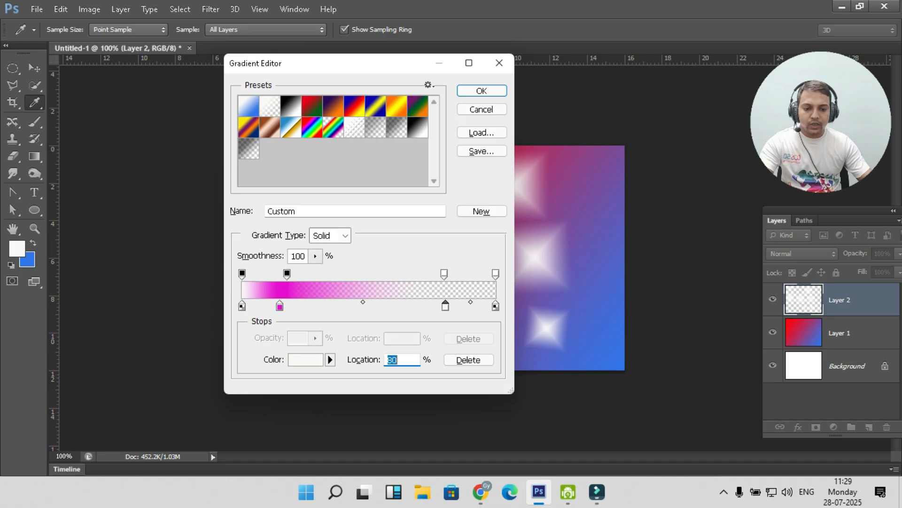
Set the 80% colour stop to green, 10ae04
{"action": "double_click", "coordinate": [445, 306]}
{"action": "left_click_drag", "start_coordinate": [285, 262], "coordinate": [285, 268]}
{"action": "left_click", "coordinate": [266, 207]}
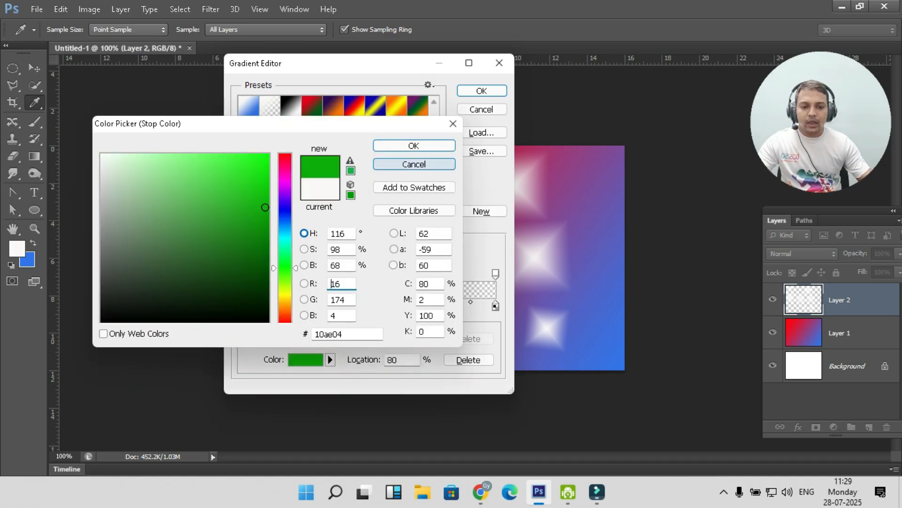
{"action": "left_click", "coordinate": [413, 145]}
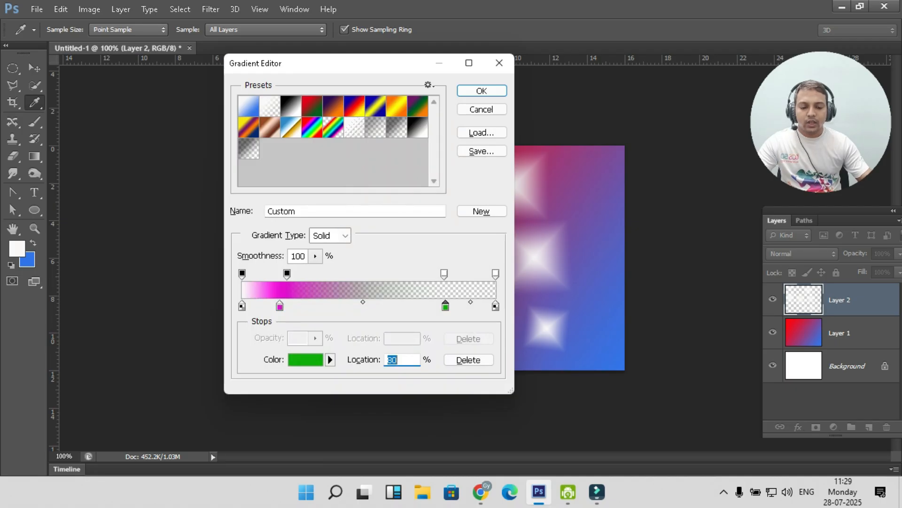
Raise the opacity of the 80% opacity stop to 89%
{"action": "left_click", "coordinate": [444, 273]}
{"action": "left_click_drag", "start_coordinate": [443, 273], "coordinate": [444, 273]}
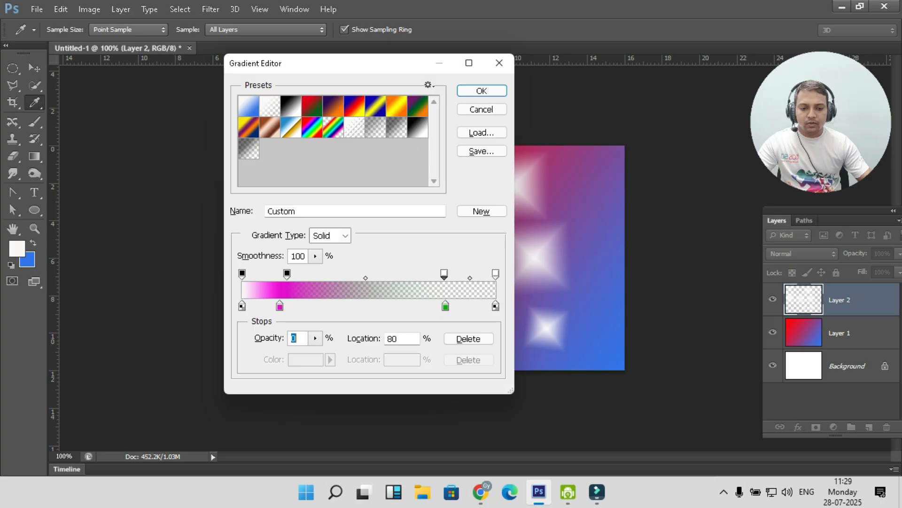
{"action": "left_click", "coordinate": [315, 338]}
{"action": "left_click_drag", "start_coordinate": [313, 352], "coordinate": [374, 352]}
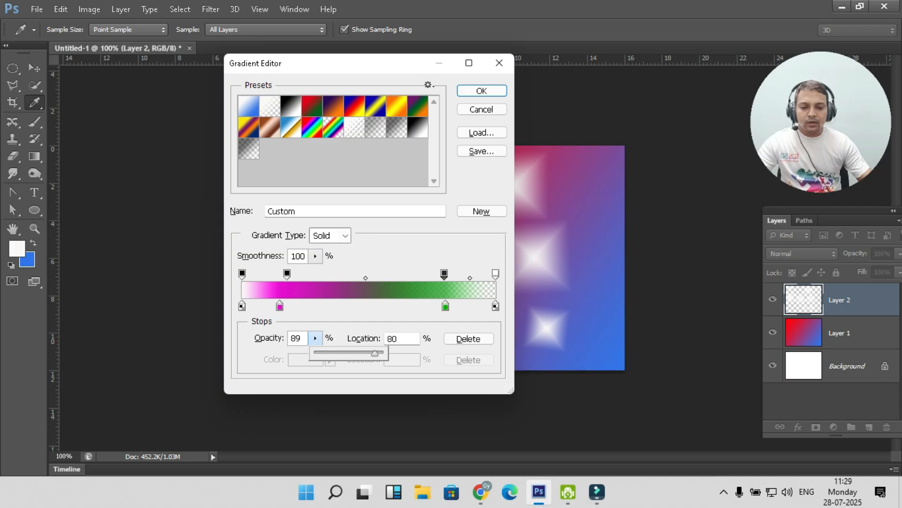
Shift the second opacity stop to just past a quarter of the gradient, then remove the starting opacity stop and undo that removal
{"action": "left_click", "coordinate": [242, 273]}
{"action": "left_click_drag", "start_coordinate": [242, 273], "coordinate": [312, 274]}
{"action": "left_click_drag", "start_coordinate": [242, 274], "coordinate": [255, 256]}
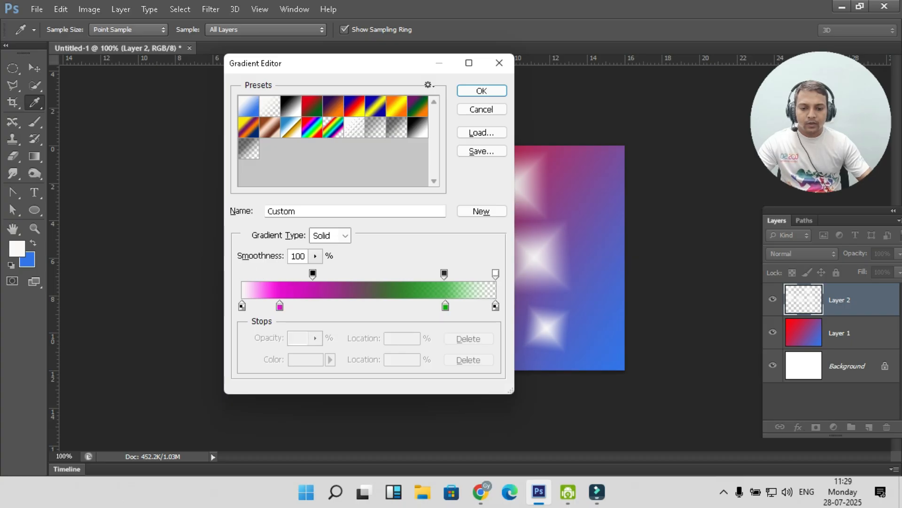
{"action": "key", "text": "ctrl+z"}
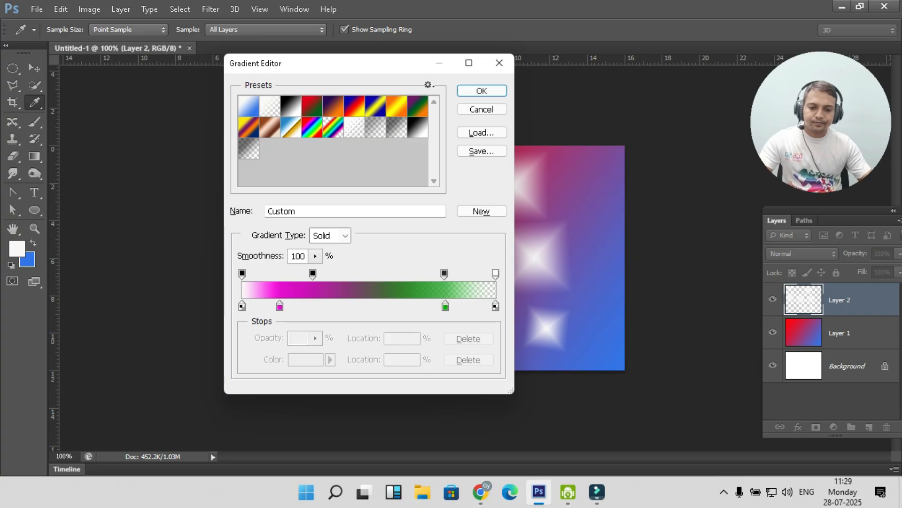
Remove and restore the magenta colour stop, align it with the second opacity stop, and set the white-to-magenta midpoint to 63%
{"action": "left_click_drag", "start_coordinate": [279, 306], "coordinate": [308, 333]}
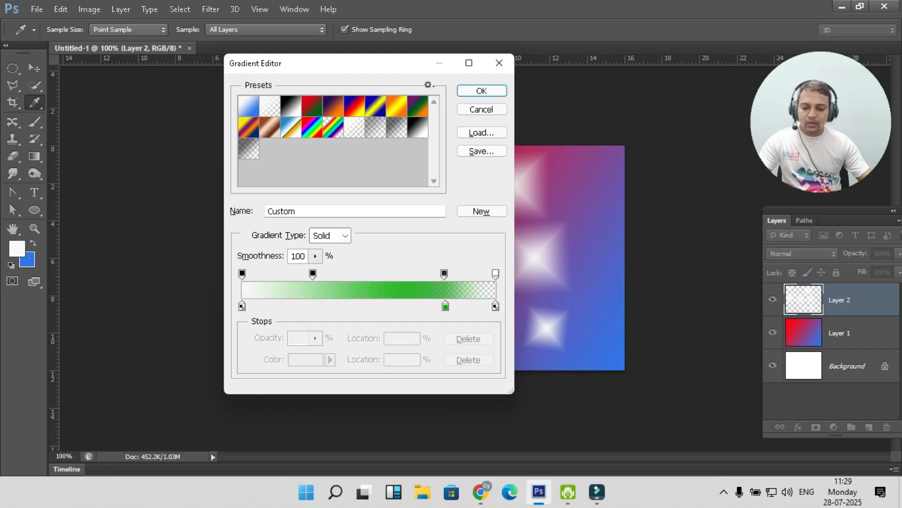
{"action": "key", "text": "ctrl+z"}
{"action": "mouse_move", "coordinate": [280, 306]}
{"action": "left_mouse_down"}
{"action": "mouse_move", "coordinate": [312, 307]}
{"action": "mouse_move", "coordinate": [286, 302]}
{"action": "left_mouse_up"}
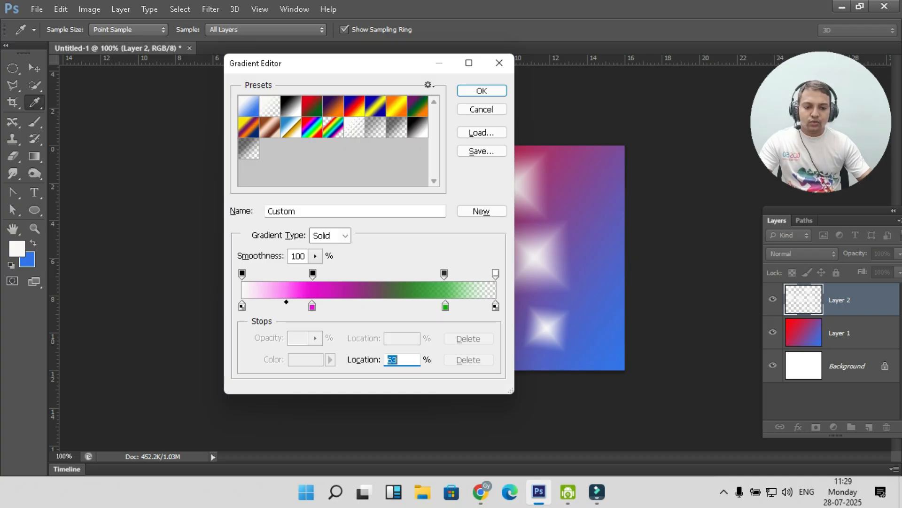
Set the magenta-to-green colour midpoint to 41% and move the green colour stop to 73%
{"action": "left_click", "coordinate": [446, 306]}
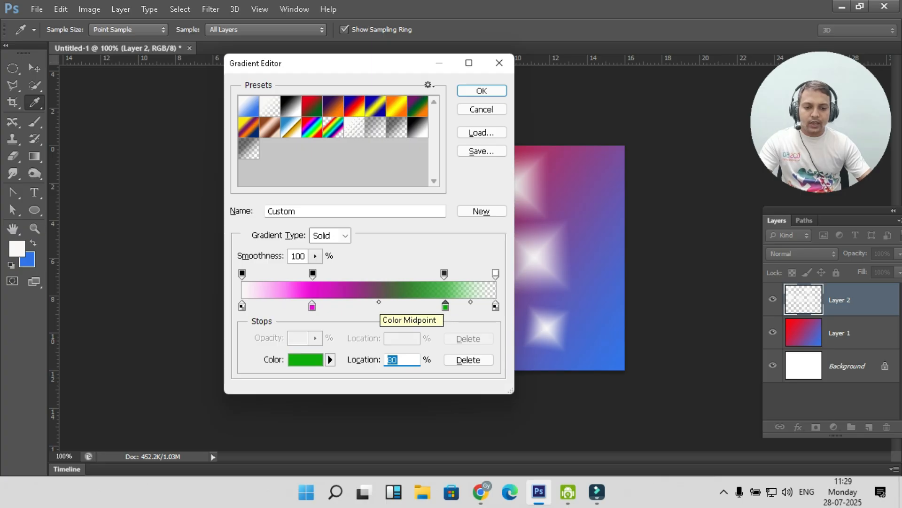
{"action": "left_click", "coordinate": [389, 302]}
{"action": "left_click", "coordinate": [389, 360]}
{"action": "left_click_drag", "start_coordinate": [389, 302], "coordinate": [367, 301]}
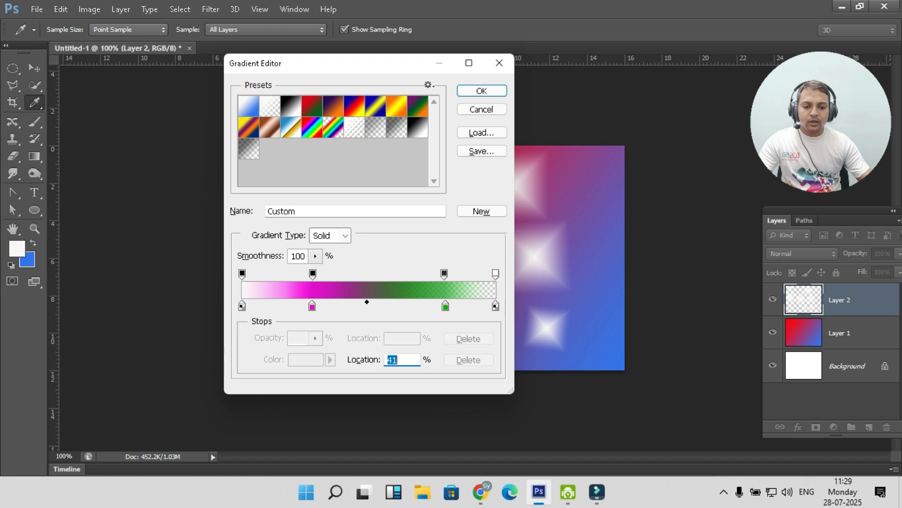
{"action": "left_click_drag", "start_coordinate": [446, 306], "coordinate": [428, 306]}
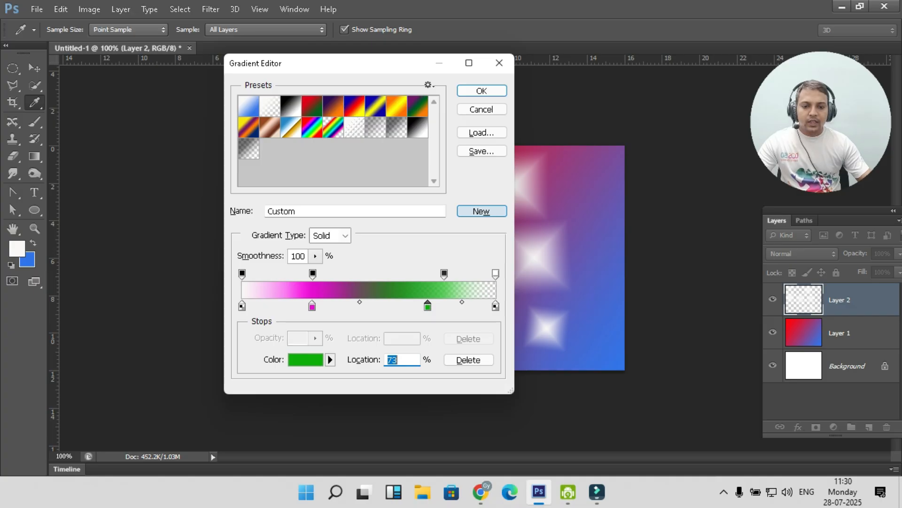
Save the edited gradient as a new preset named Custom and make it the active gradient
{"action": "left_click", "coordinate": [482, 211]}
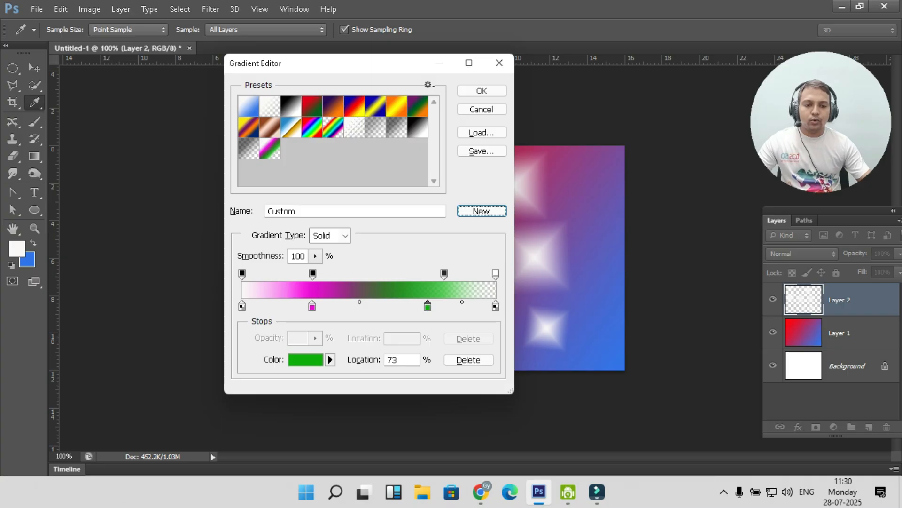
{"action": "left_click", "coordinate": [482, 91]}
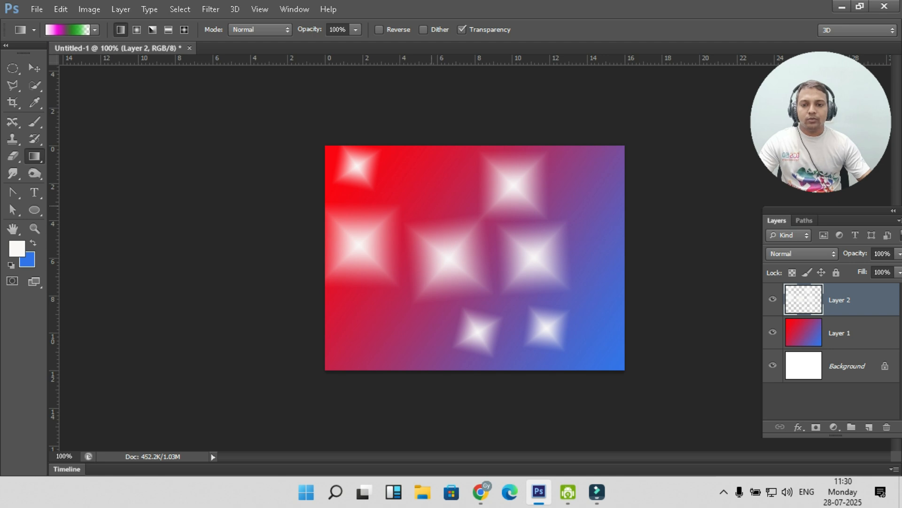
Apply the Custom magenta-green linear gradient to Layer 2 diagonally from upper left to lower right, repeating it with a longer span
{"action": "left_click_drag", "start_coordinate": [404, 188], "coordinate": [545, 310]}
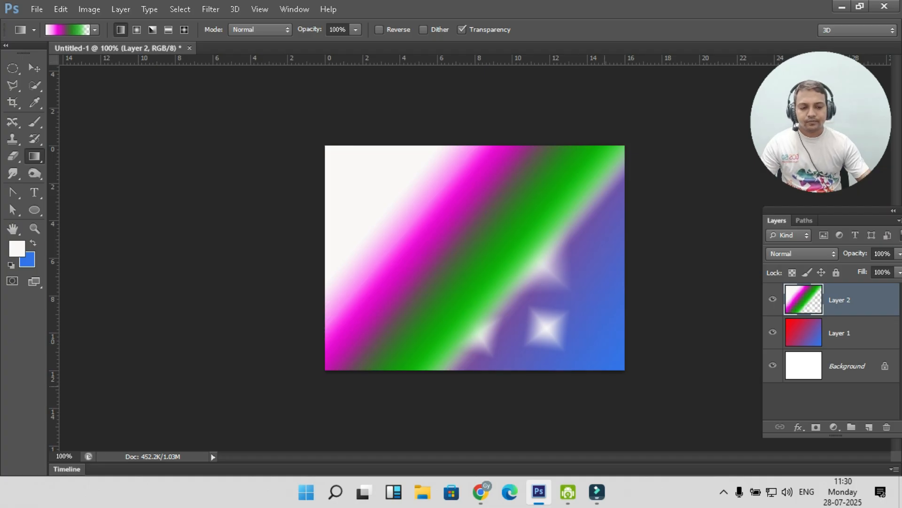
{"action": "left_click_drag", "start_coordinate": [362, 218], "coordinate": [605, 386]}
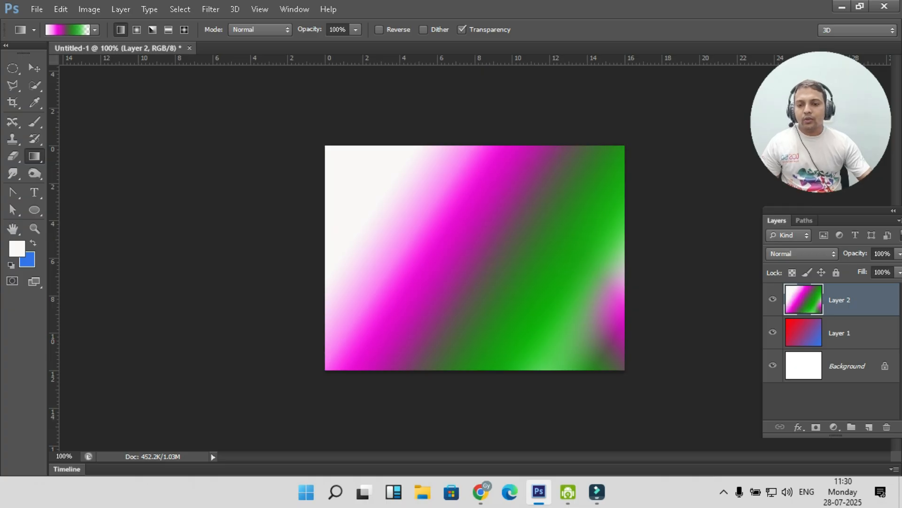
Open the active gradient for editing and change its gradient type to Noise
{"action": "left_click", "coordinate": [68, 30]}
{"action": "left_click", "coordinate": [345, 235]}
{"action": "left_click", "coordinate": [345, 235]}
{"action": "left_click", "coordinate": [345, 235]}
{"action": "left_click", "coordinate": [321, 260]}
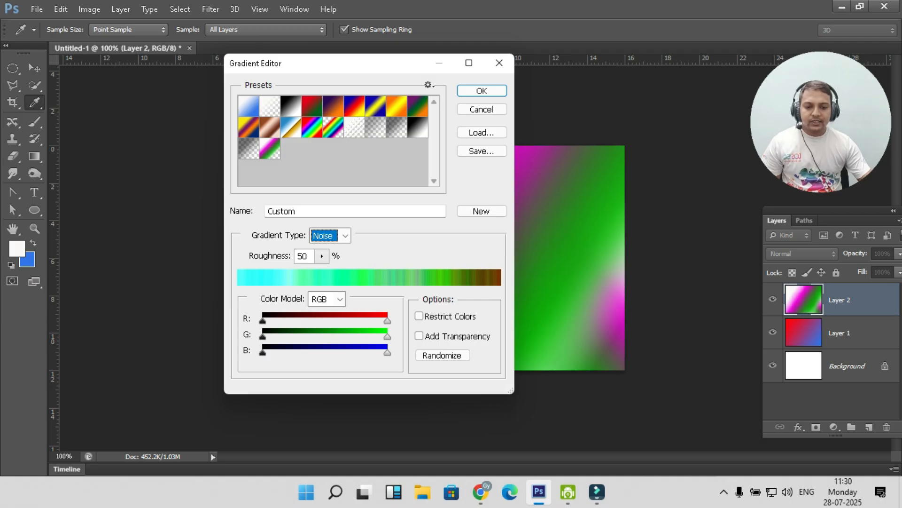
Raise the noise gradient's minimums to about 40% red, 55% green and 28% blue, and apply it diagonally across Layer 2
{"action": "left_click_drag", "start_coordinate": [263, 320], "coordinate": [323, 337]}
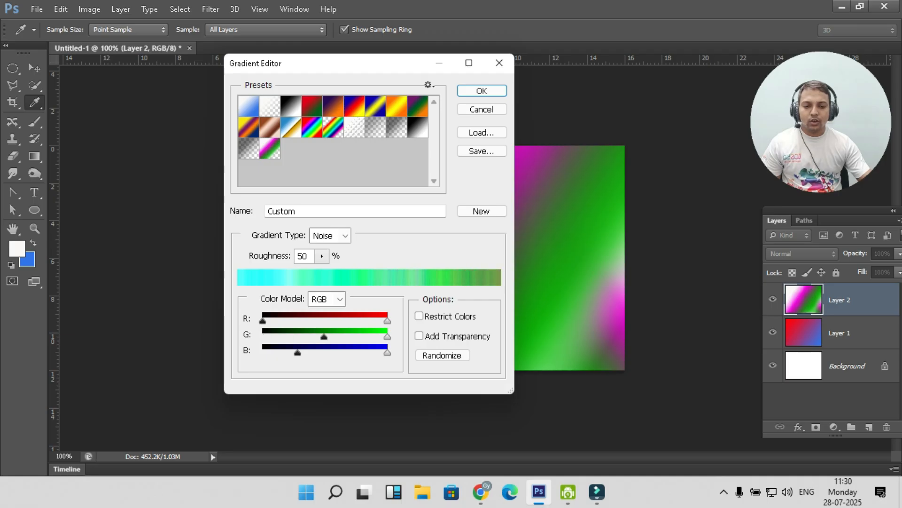
{"action": "left_click_drag", "start_coordinate": [262, 320], "coordinate": [334, 337]}
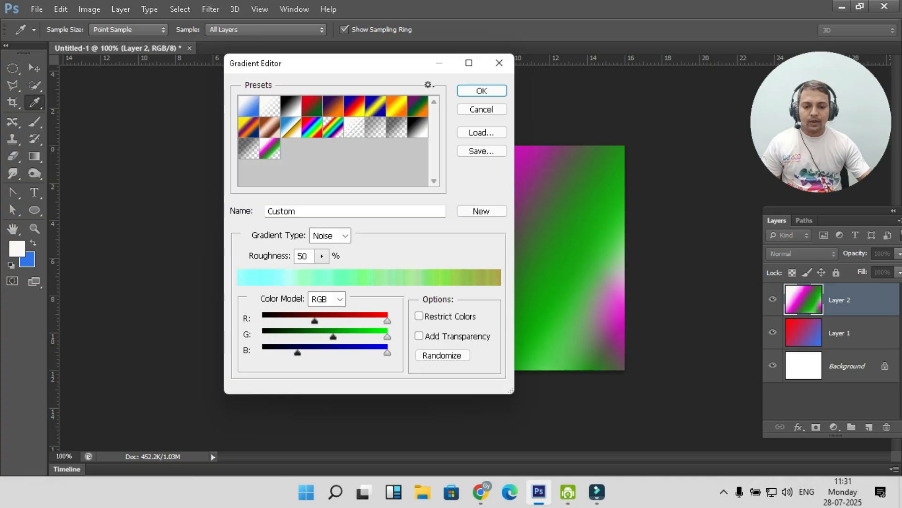
{"action": "left_click", "coordinate": [482, 90]}
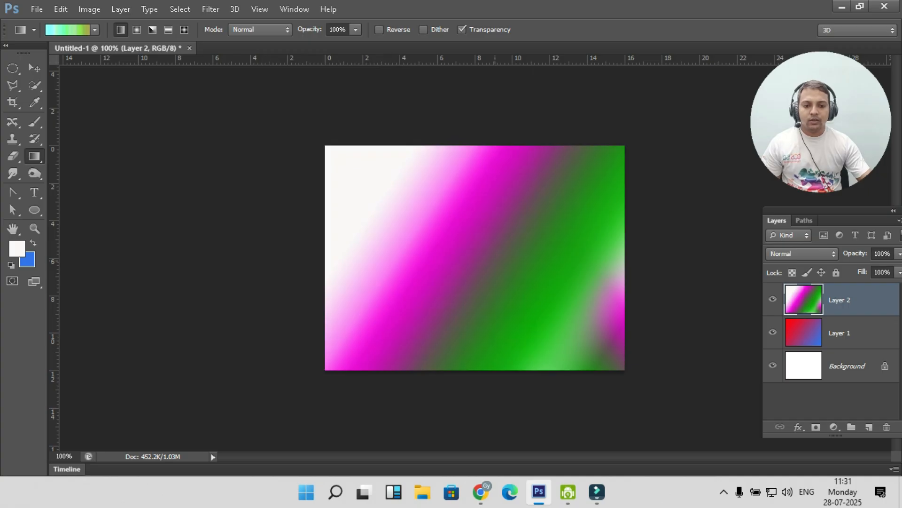
{"action": "left_click_drag", "start_coordinate": [362, 188], "coordinate": [567, 301]}
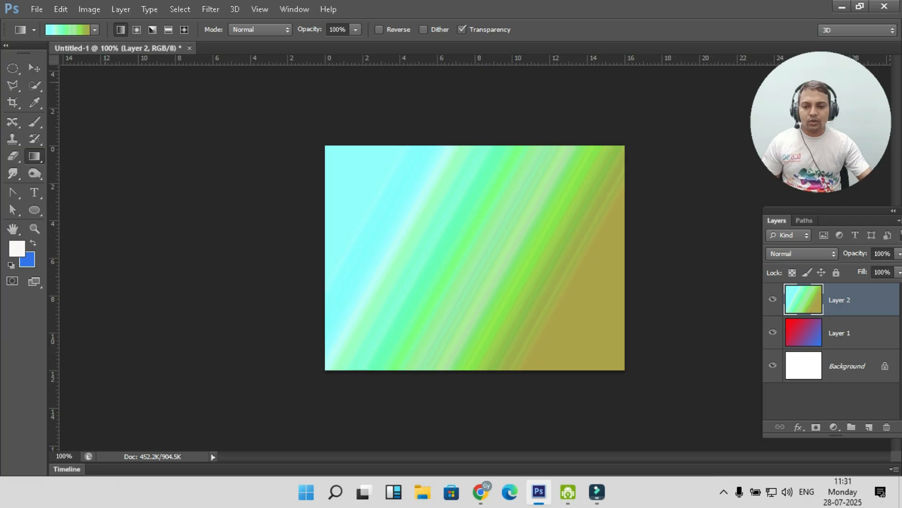
Enable Reverse for the gradient and reapply the noise gradient diagonally across Layer 2
{"action": "right_click", "coordinate": [34, 156]}
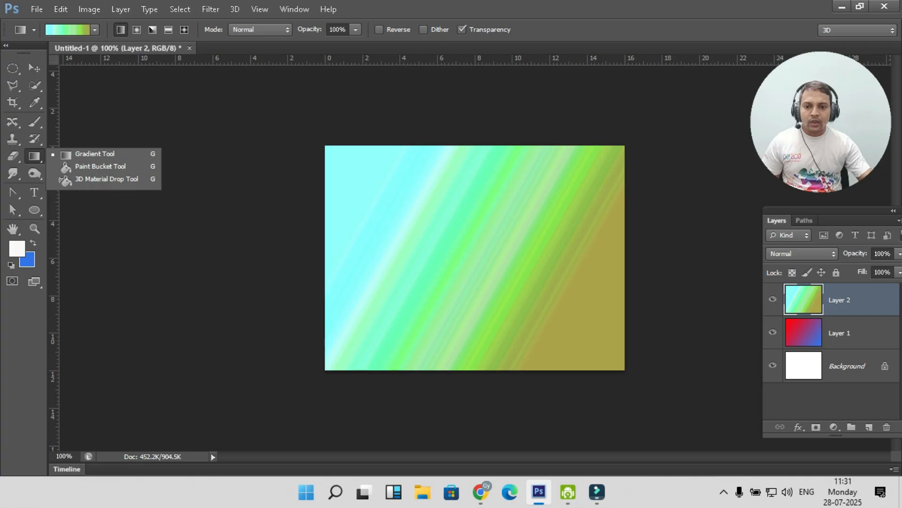
{"action": "left_click", "coordinate": [378, 29]}
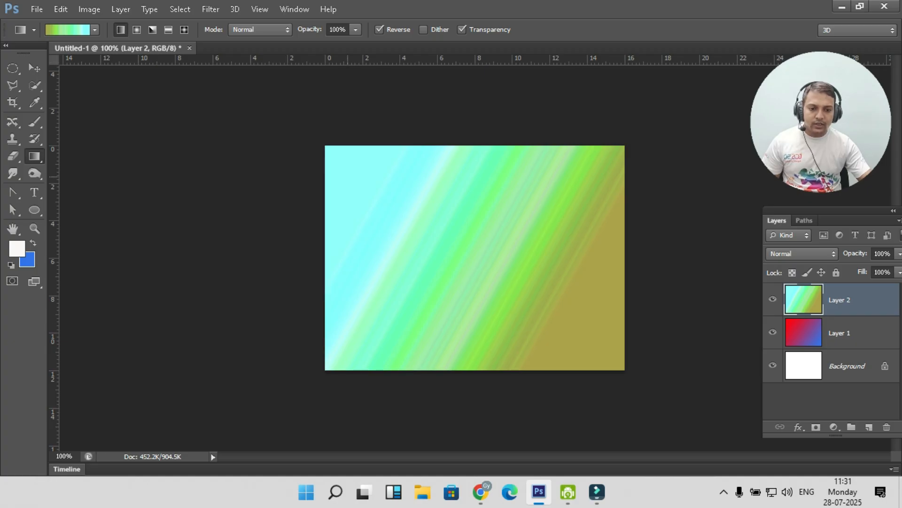
{"action": "left_click_drag", "start_coordinate": [564, 375], "coordinate": [410, 285]}
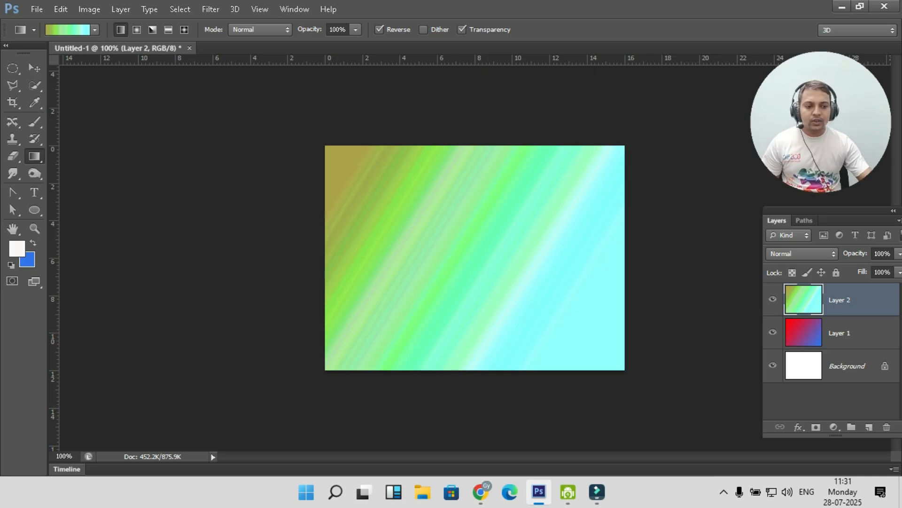
{"action": "right_click", "coordinate": [868, 332]}
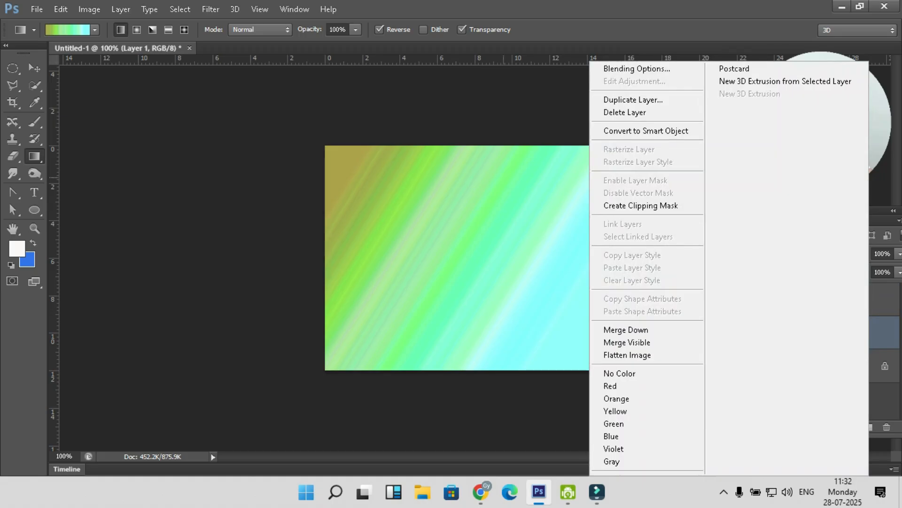
{"action": "key", "text": "Escape"}
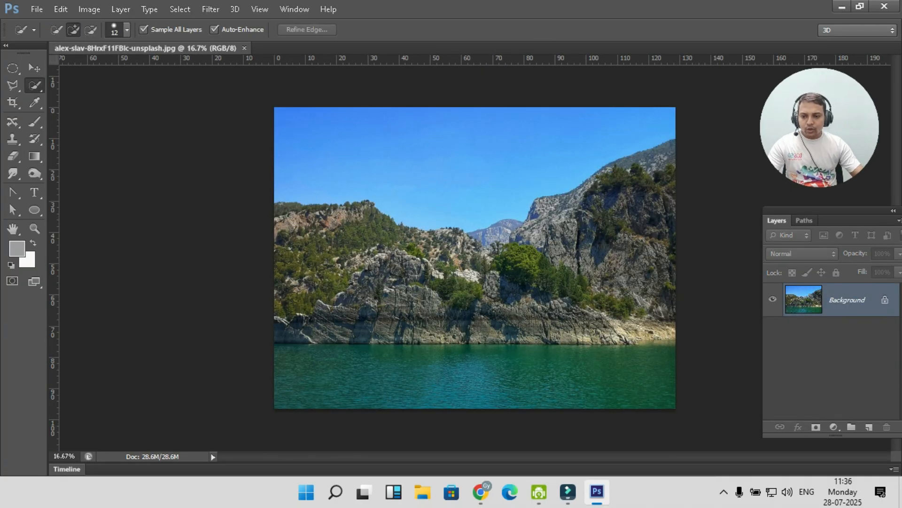
Set the foreground colour to grey 9b9c9e for the landscape photo
{"action": "left_click", "coordinate": [17, 248]}
{"action": "left_click", "coordinate": [104, 218]}
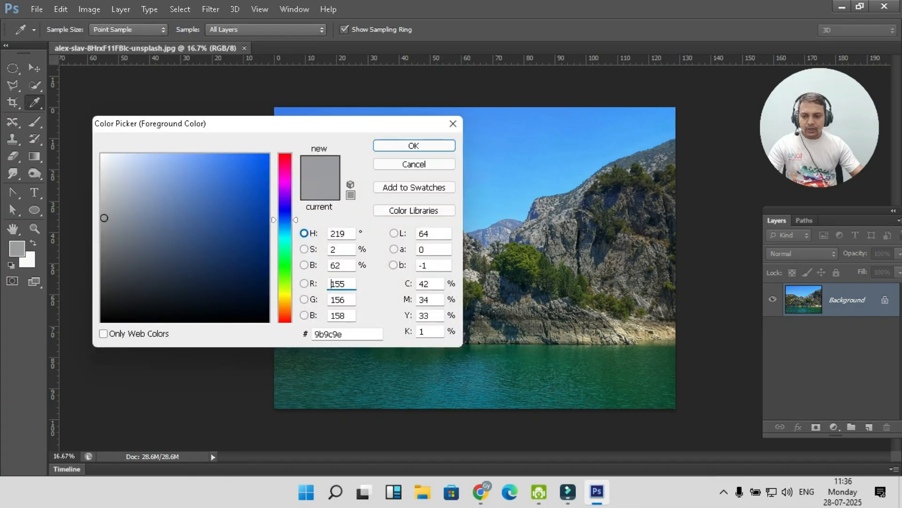
{"action": "left_click", "coordinate": [413, 145]}
Activate the Gradient tool and choose the preset that fades from the foreground colour to transparent
{"action": "left_click", "coordinate": [34, 156]}
{"action": "key", "text": "Escape"}
{"action": "left_click", "coordinate": [95, 29]}
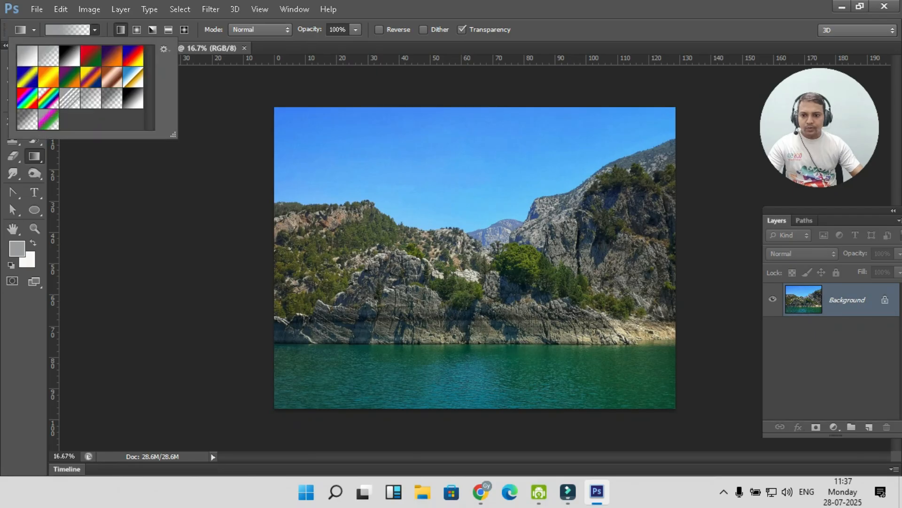
{"action": "left_click", "coordinate": [48, 56]}
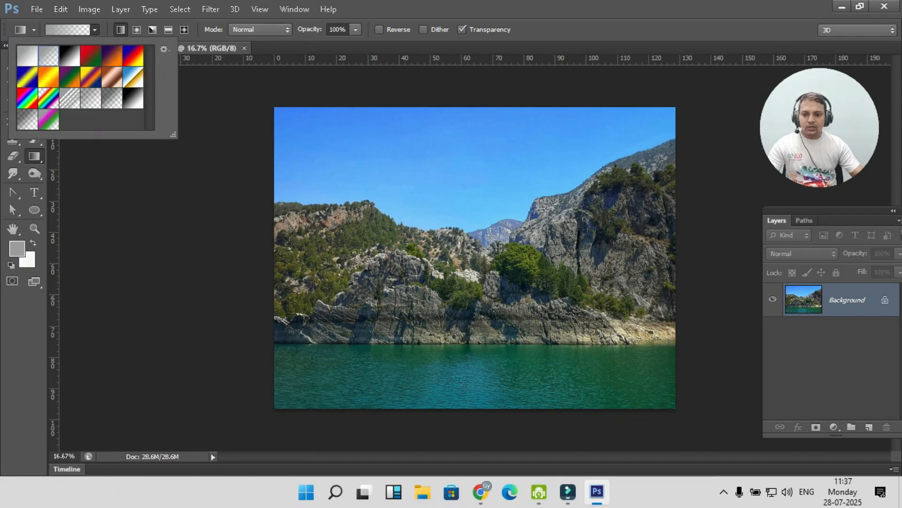
{"action": "left_click", "coordinate": [95, 30]}
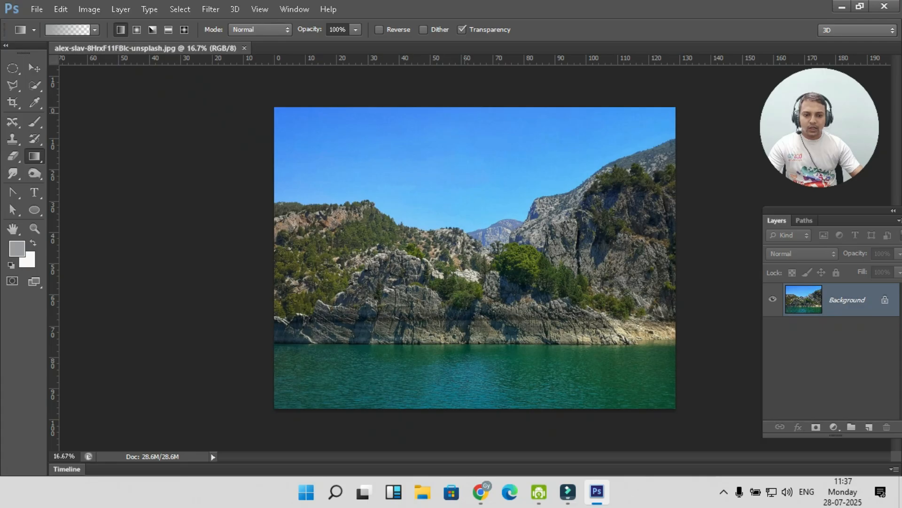
Select the whole sky above the mountains with the Quick Selection tool
{"action": "left_click", "coordinate": [34, 86]}
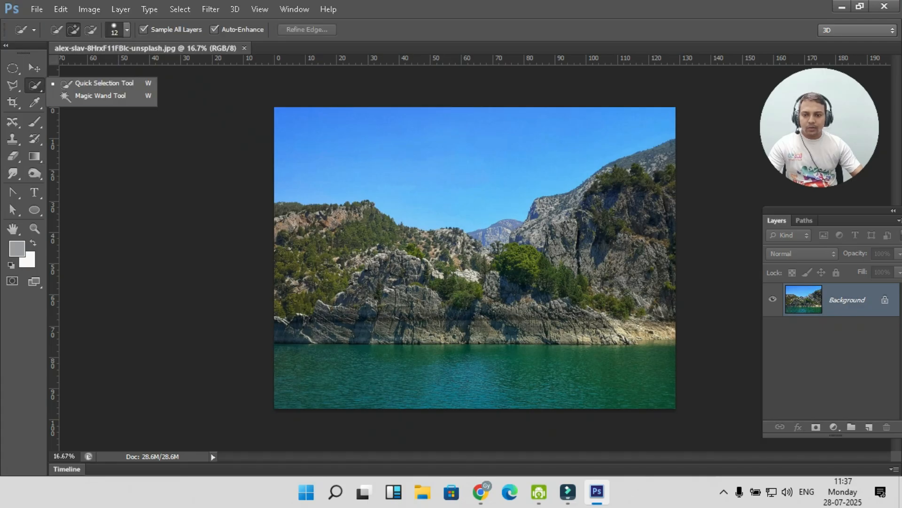
{"action": "left_click", "coordinate": [118, 83]}
{"action": "left_click_drag", "start_coordinate": [305, 120], "coordinate": [386, 159]}
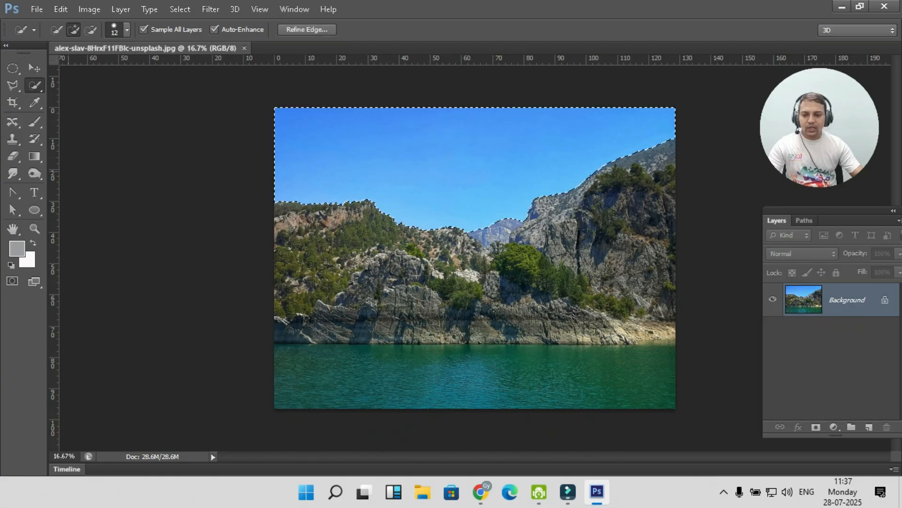
Apply the grey-to-transparent linear gradient downward over the selected sky four times, starting progressively lower to build up the grey
{"action": "left_click", "coordinate": [33, 156]}
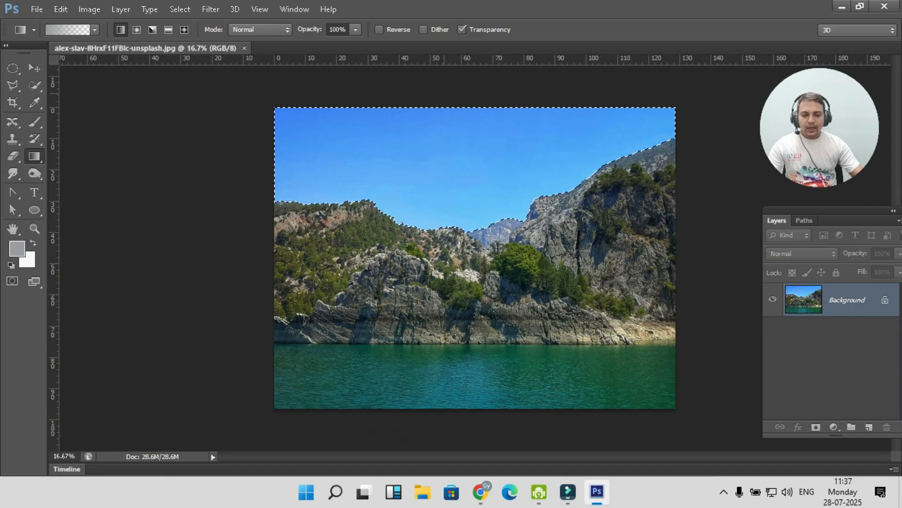
{"action": "left_click_drag", "start_coordinate": [443, 169], "coordinate": [443, 231]}
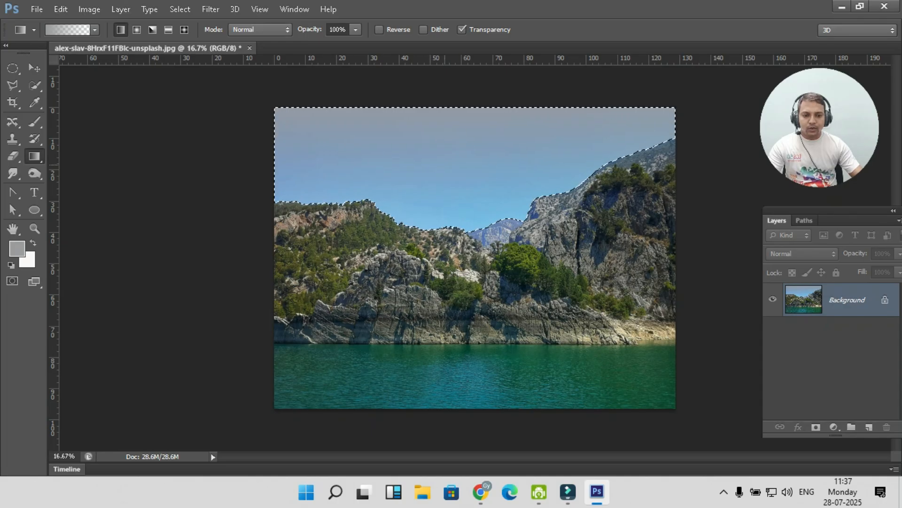
{"action": "left_click_drag", "start_coordinate": [440, 196], "coordinate": [441, 270]}
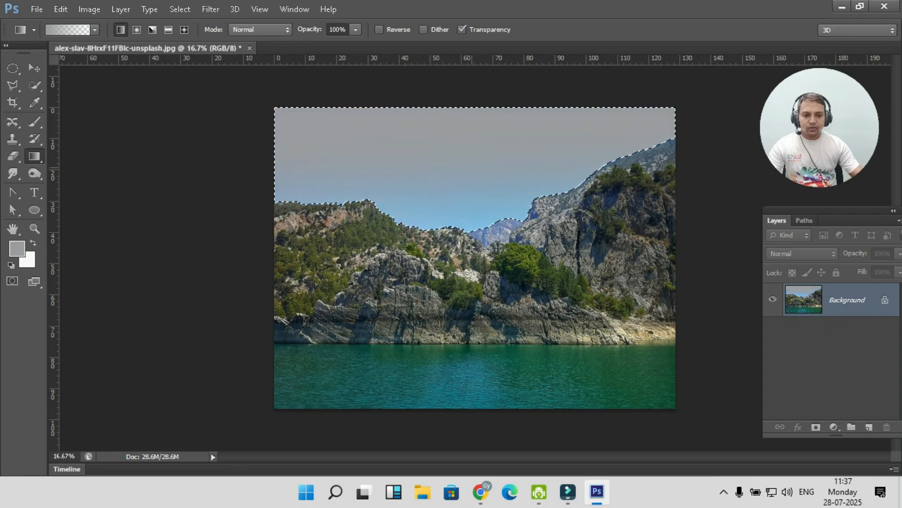
{"action": "left_click_drag", "start_coordinate": [472, 220], "coordinate": [471, 269]}
{"action": "left_click_drag", "start_coordinate": [444, 207], "coordinate": [440, 262]}
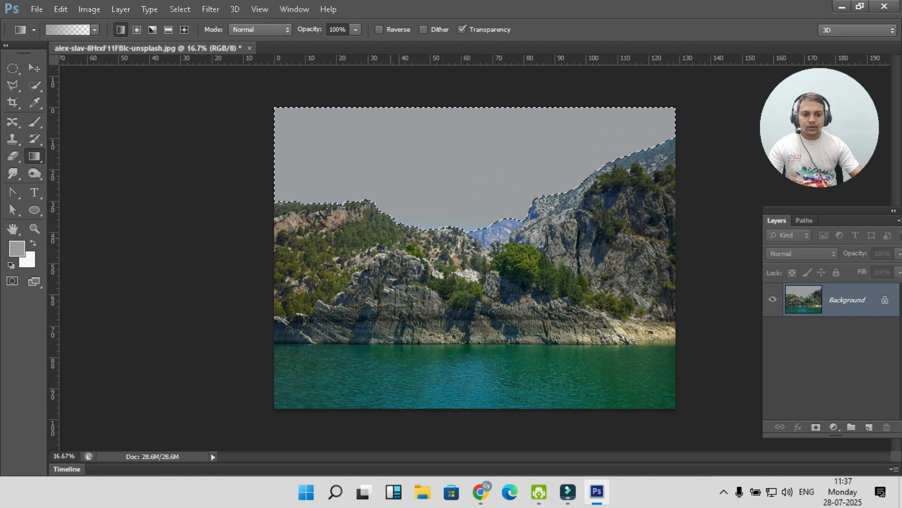